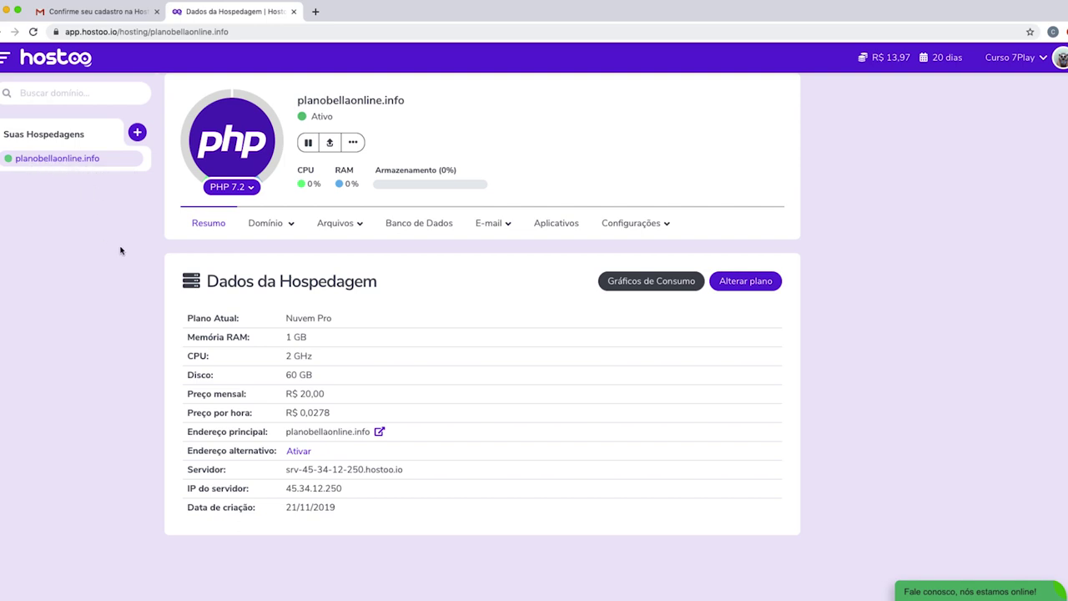
Open the planobellaonline.info domain overview from the Domínio menu and read its not-registered notice.
left_click(274, 227)
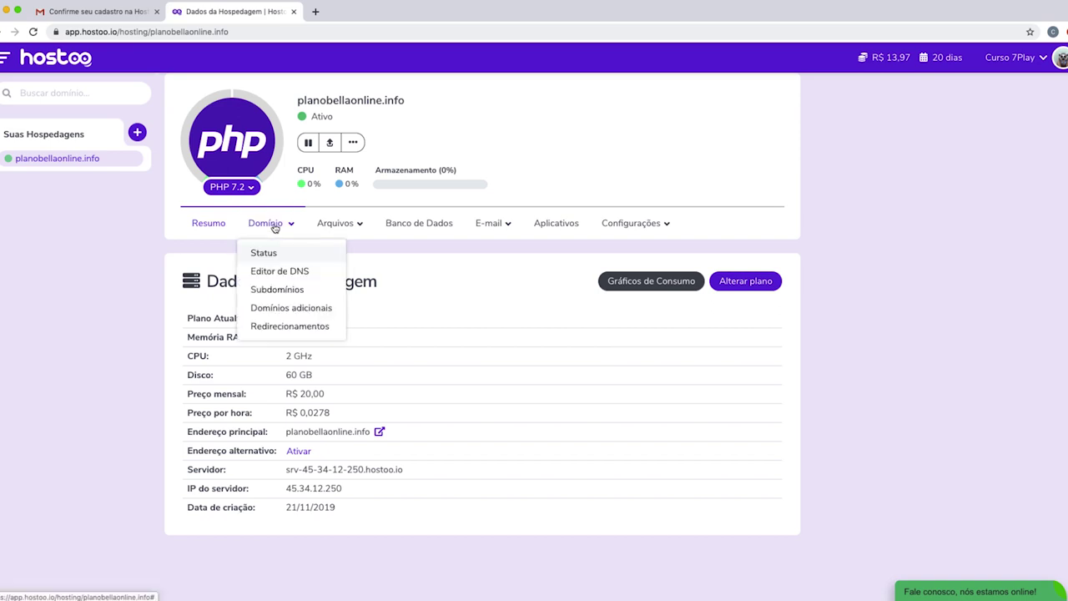
left_click(269, 252)
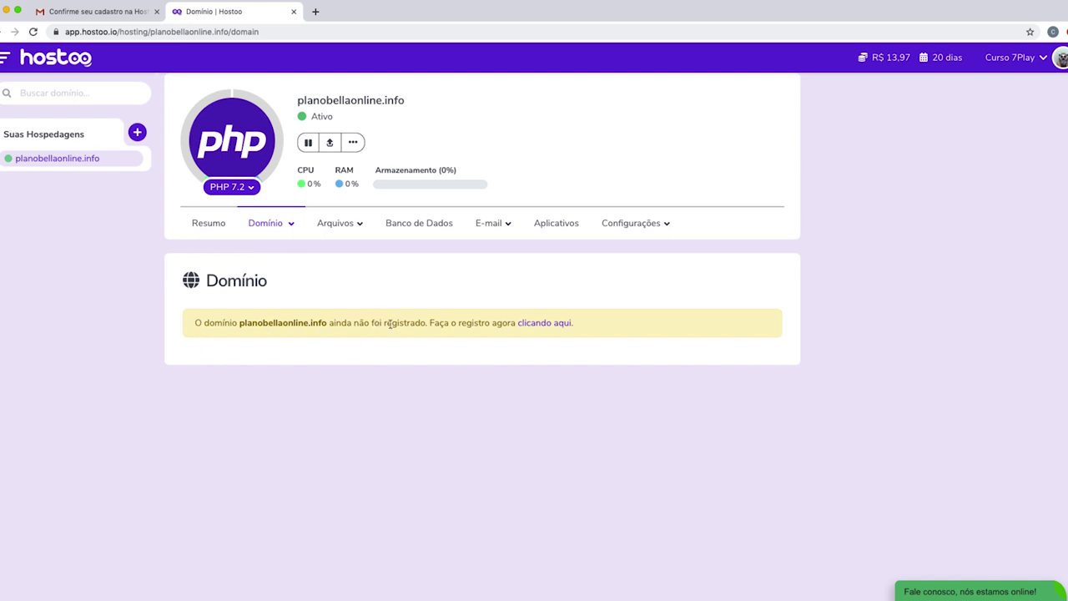
left_click_drag(449, 325, 479, 325)
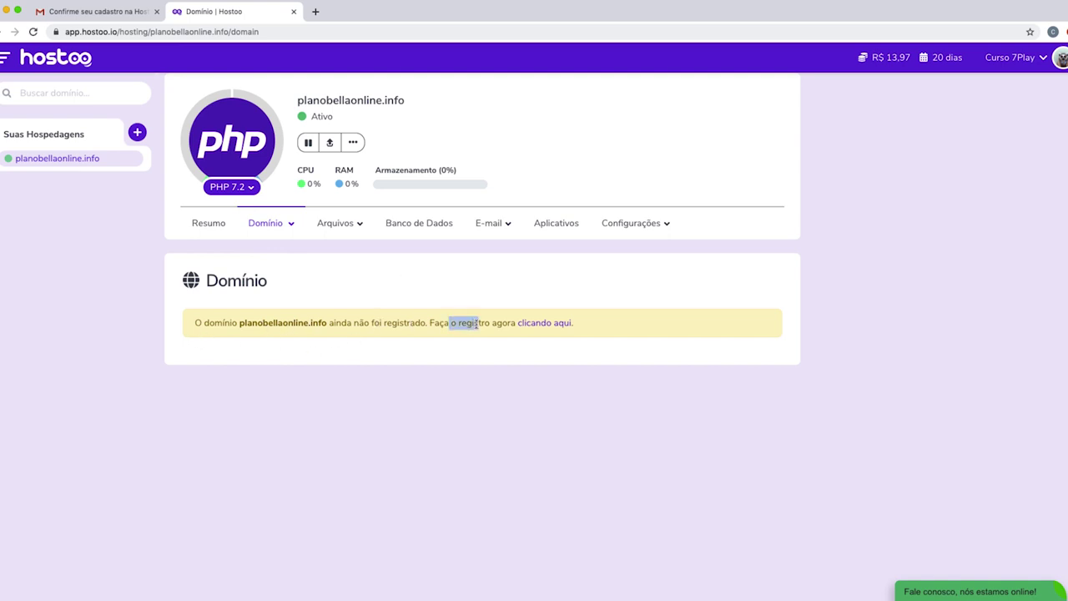
left_click(540, 346)
Start registering planobellaonline.info with a 1 ano (R$ 13,90) period.
left_click(542, 326)
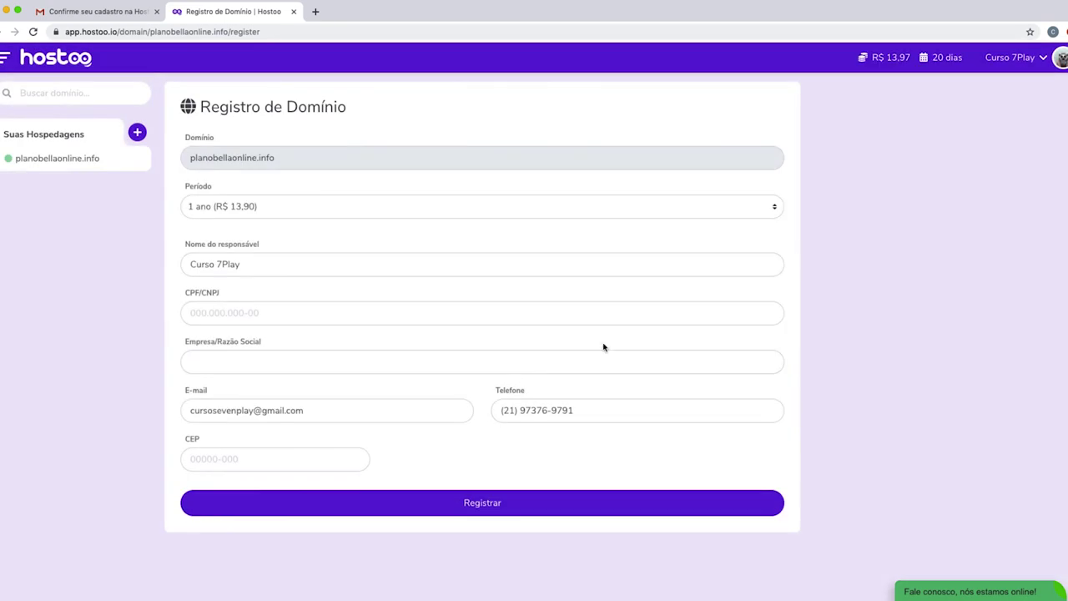
left_click(262, 207)
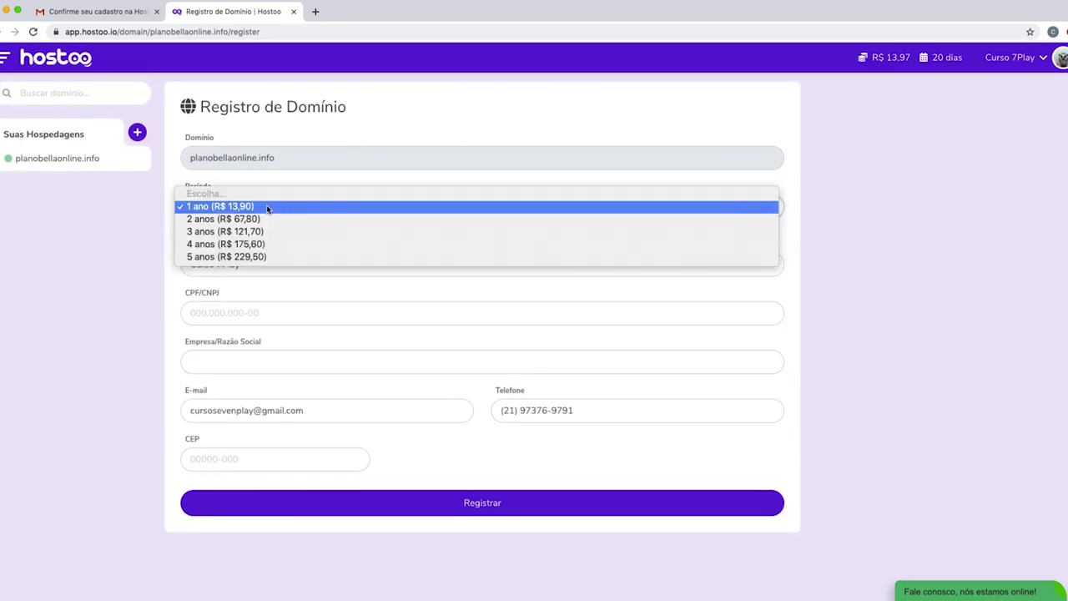
left_click(248, 208)
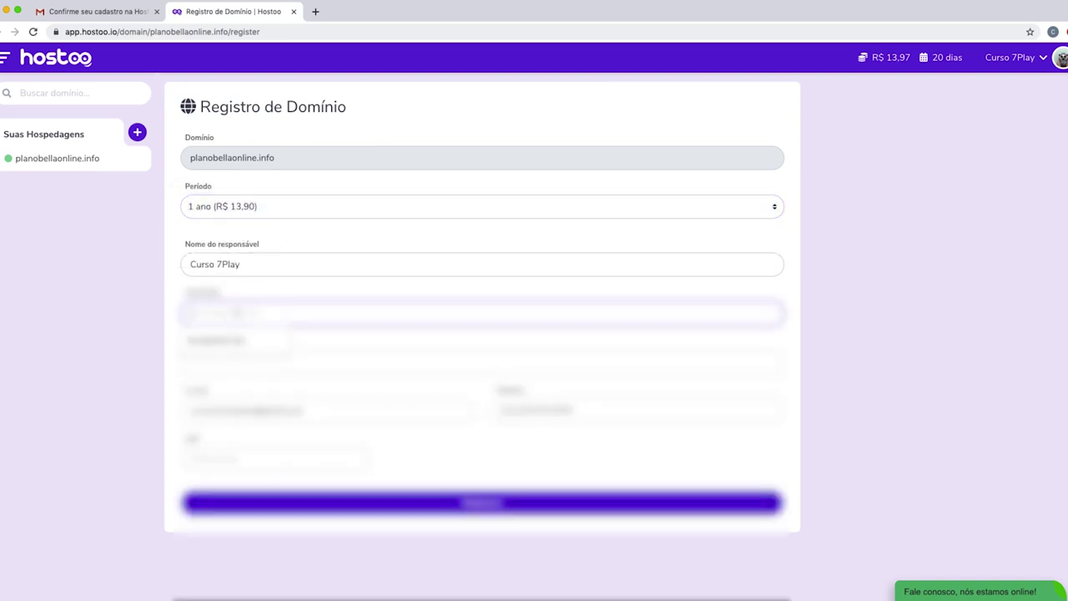
Enter the owner's CPF and CEP postcode so the address fields autofill.
left_click(482, 313)
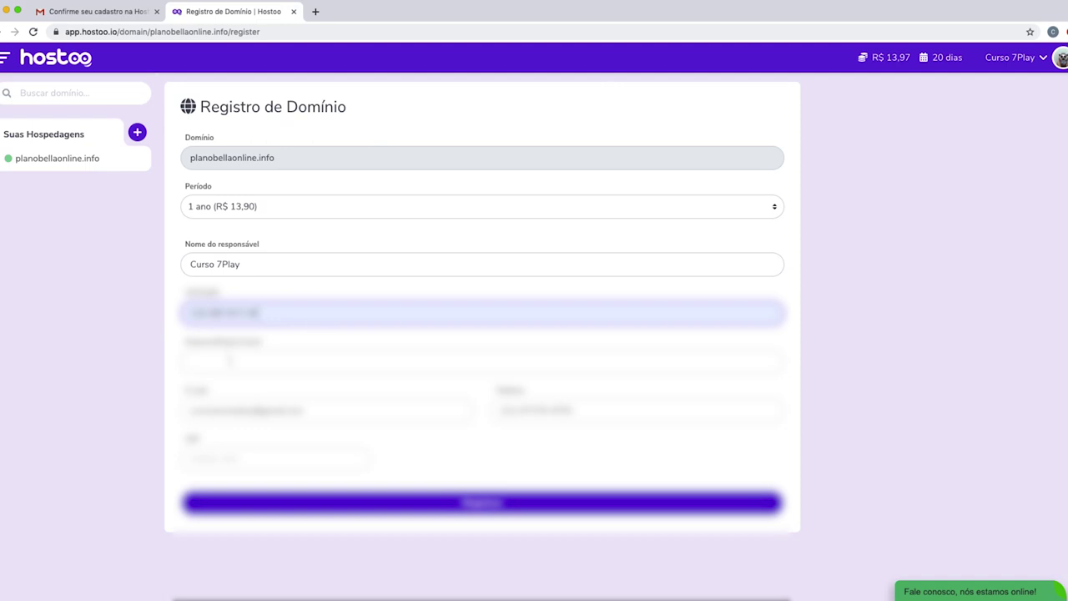
key("Tab")
left_click(275, 457)
type("12345000")
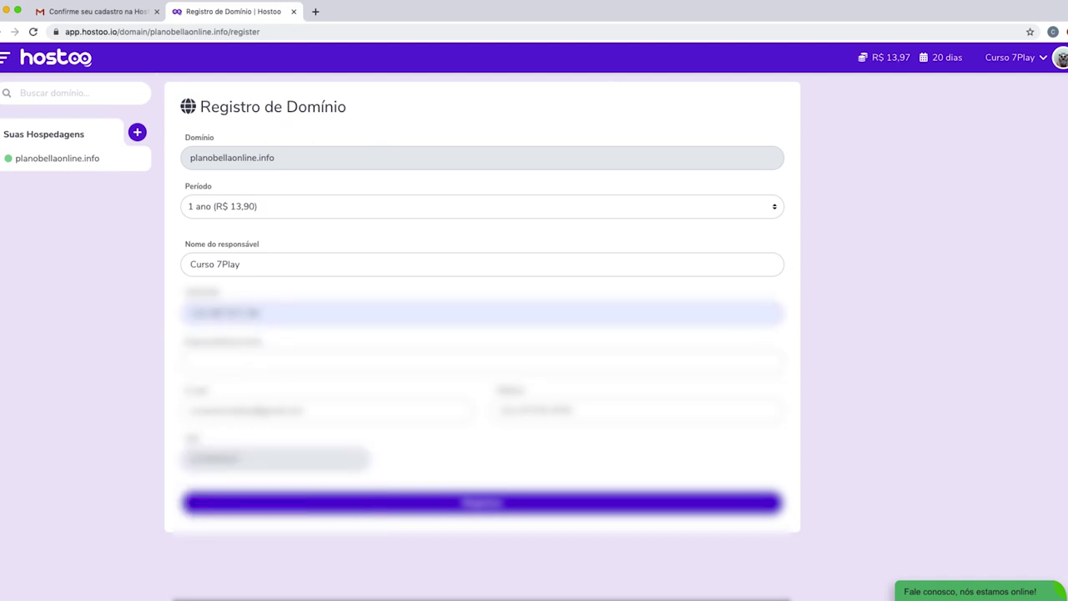
scroll(356, 483, "down", 2)
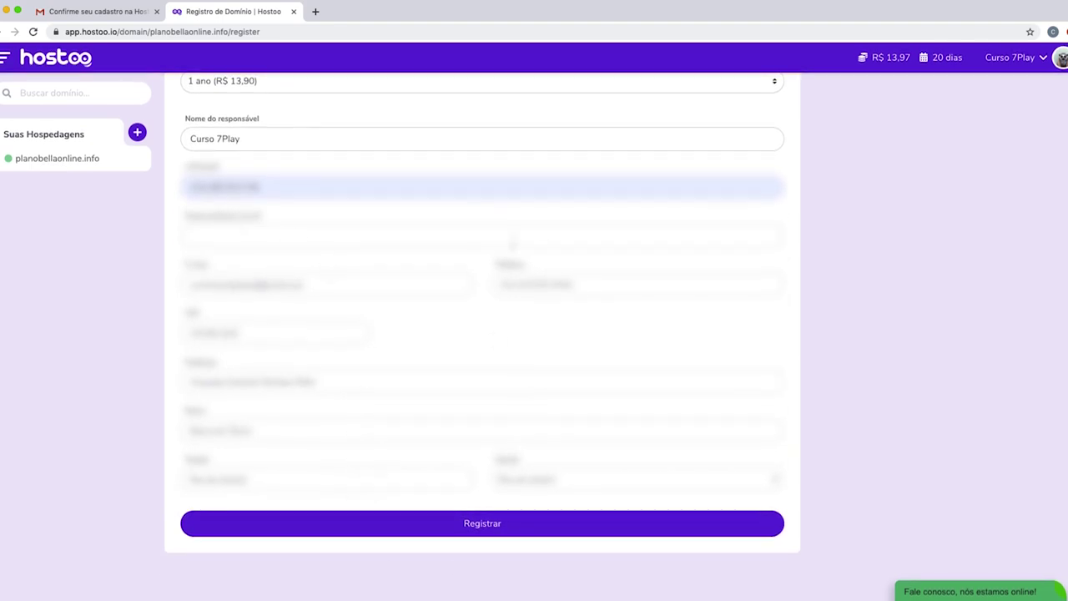
Submit the domain registration, entering the account password when prompted.
left_click(483, 528)
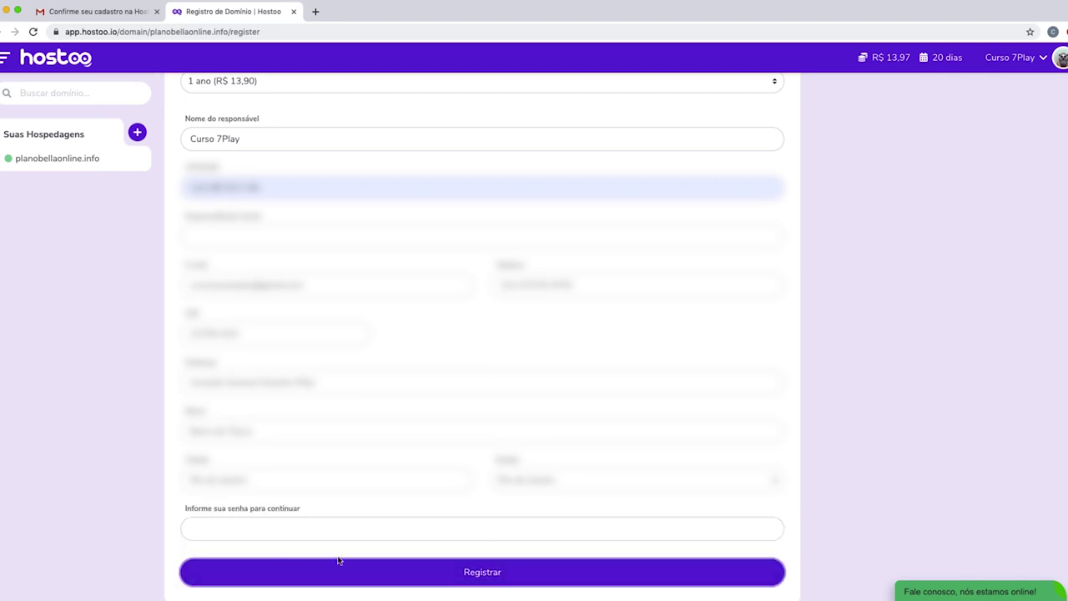
left_click(274, 526)
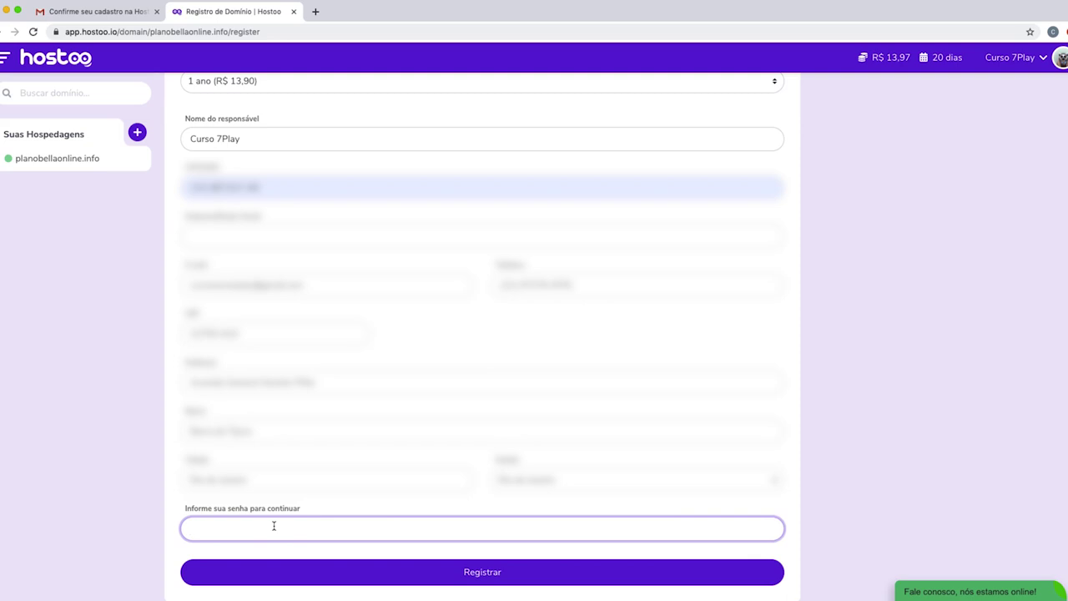
type("••••••")
left_click(495, 576)
left_click(494, 576)
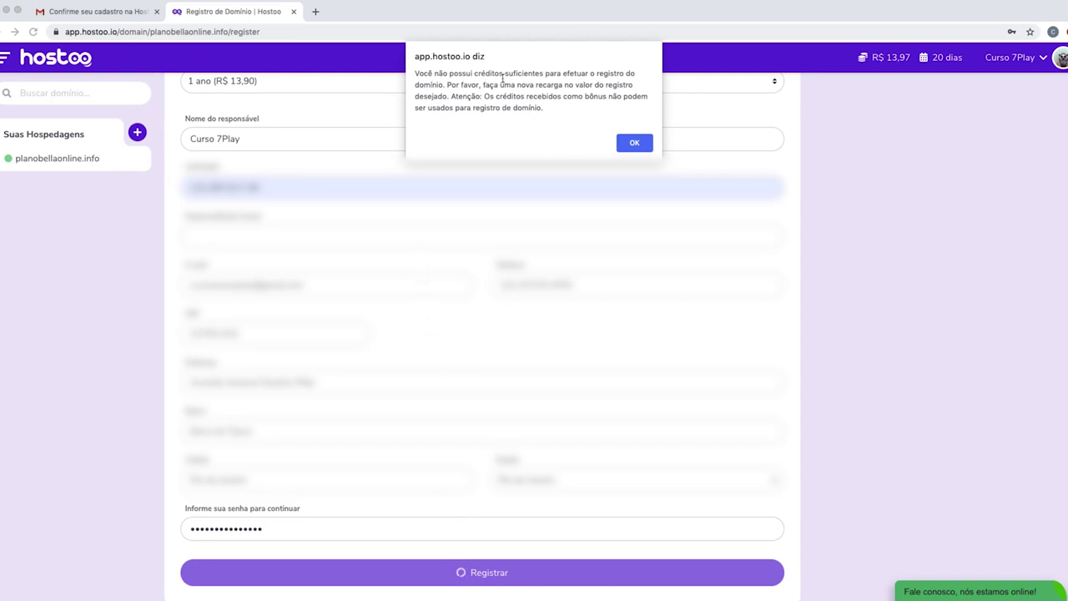
Read the insufficient-credits warning and dismiss it with OK.
left_click_drag(507, 74, 436, 88)
left_click_drag(502, 84, 437, 95)
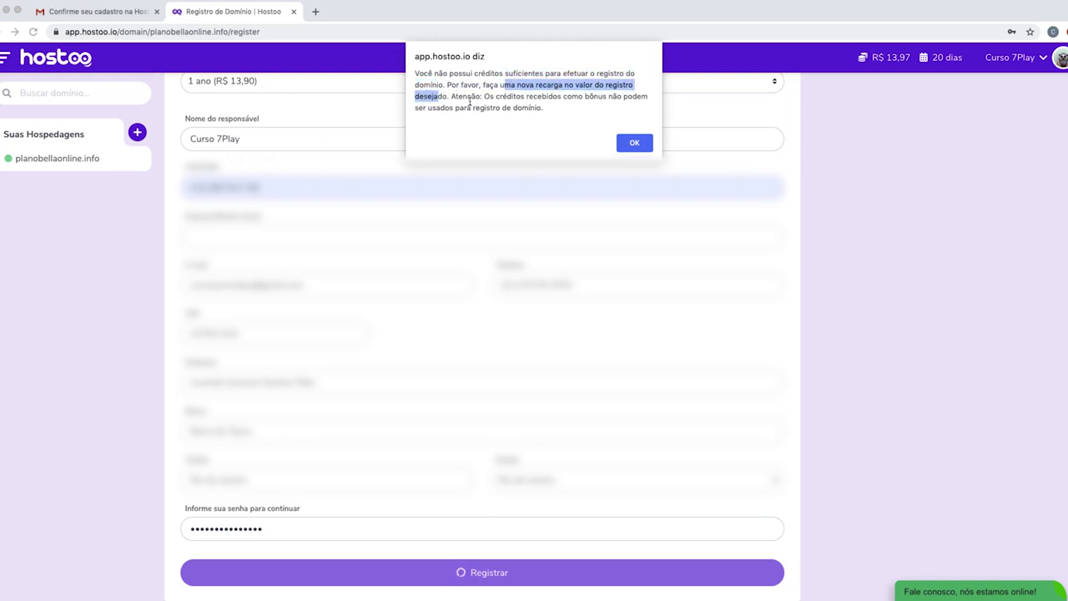
left_click_drag(515, 97, 549, 108)
left_click(556, 108)
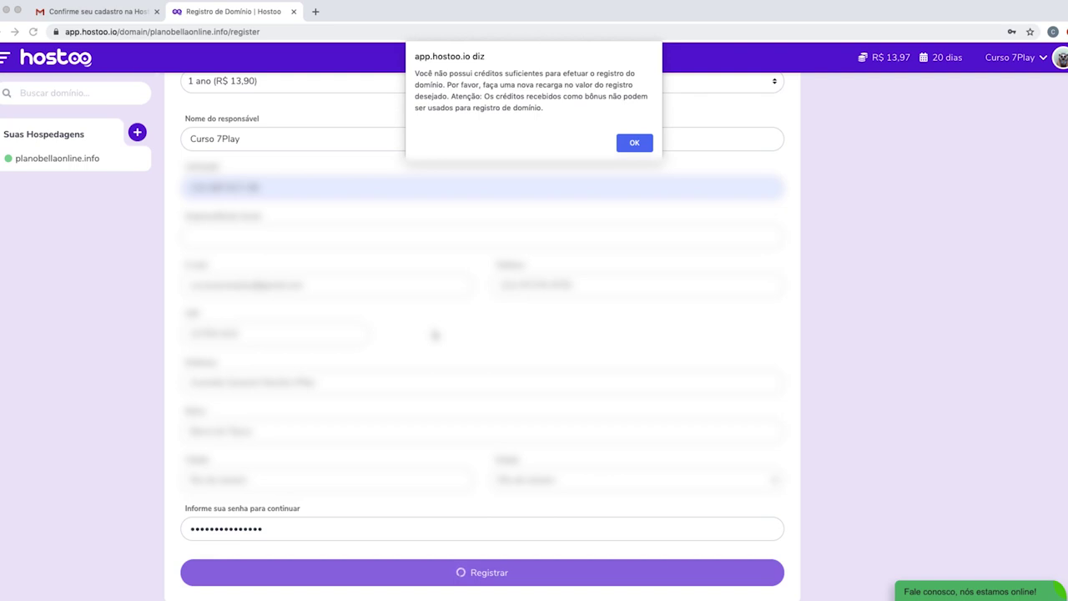
left_click(634, 142)
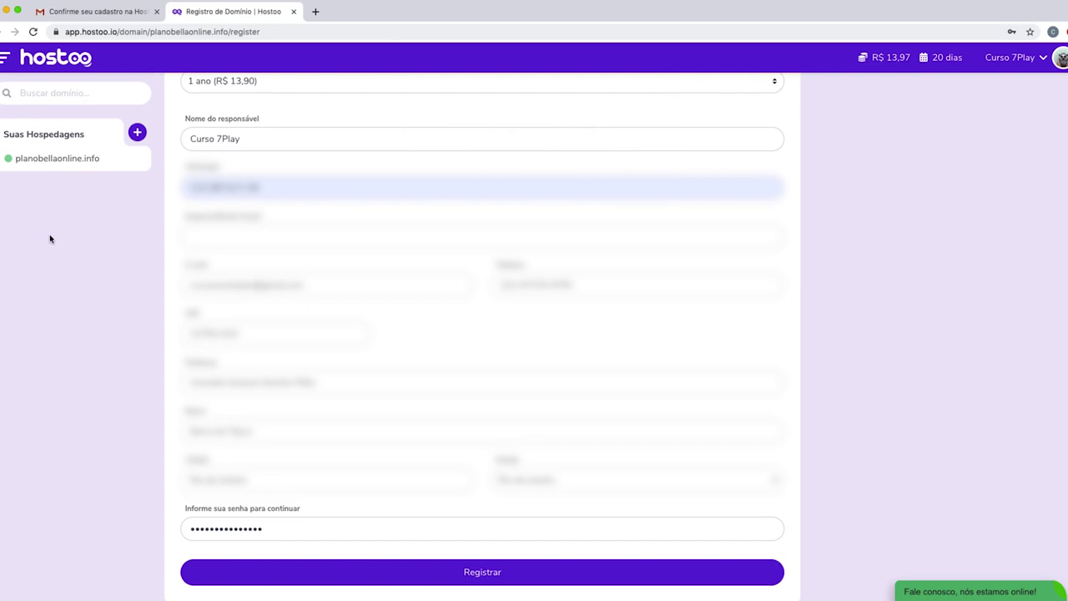
Go from the account dashboard to the Créditos recharge page.
left_click(54, 67)
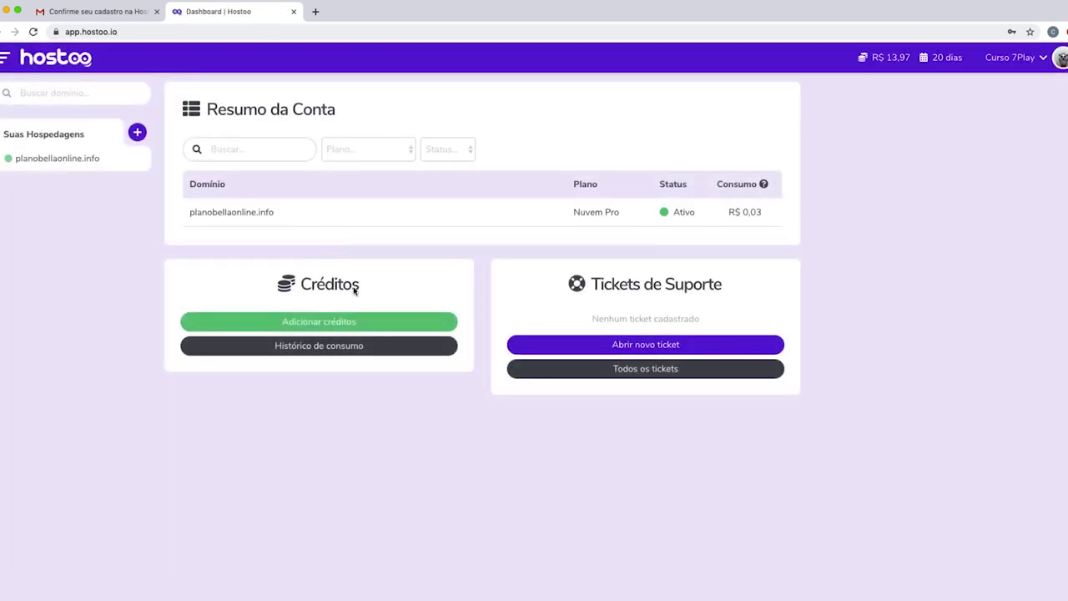
left_click_drag(294, 284, 376, 286)
left_click(377, 286)
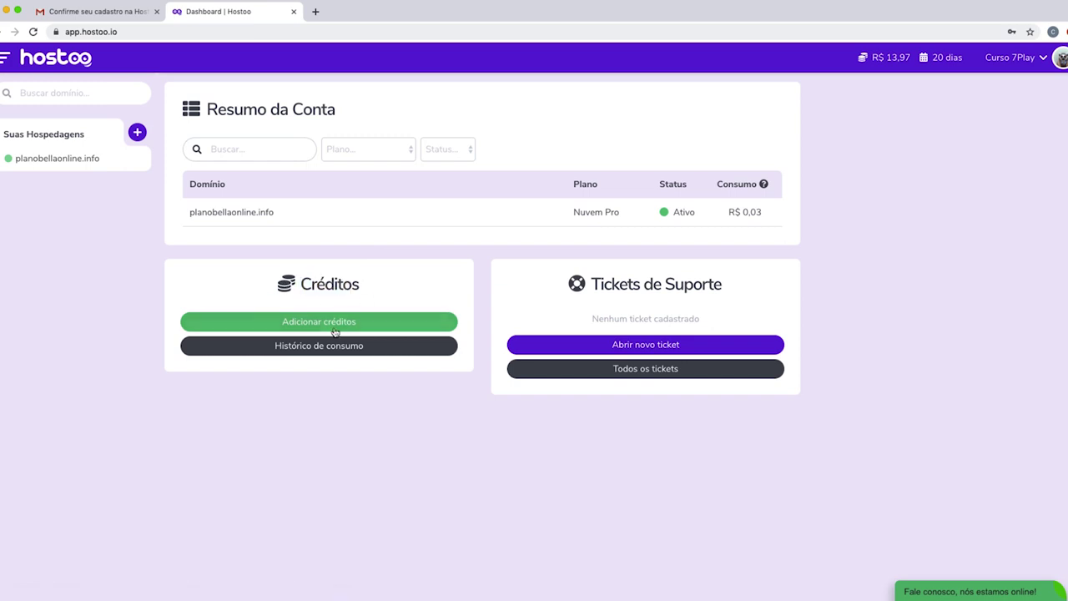
left_click(326, 326)
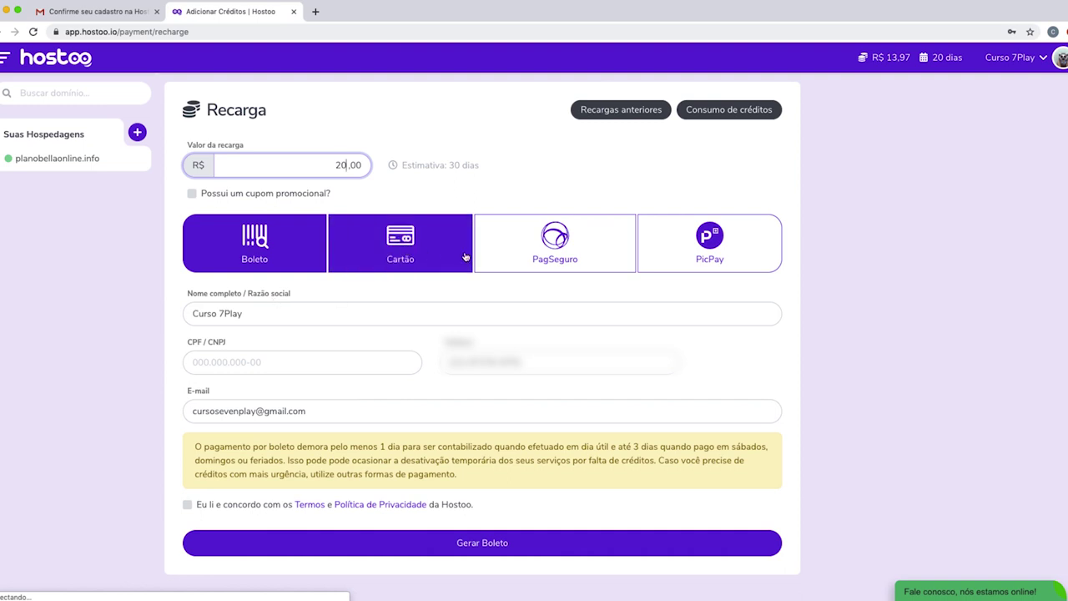
left_click(117, 308)
Submit a R$ 15,00 credit-card recharge with the terms and privacy policy accepted.
double_click(340, 165)
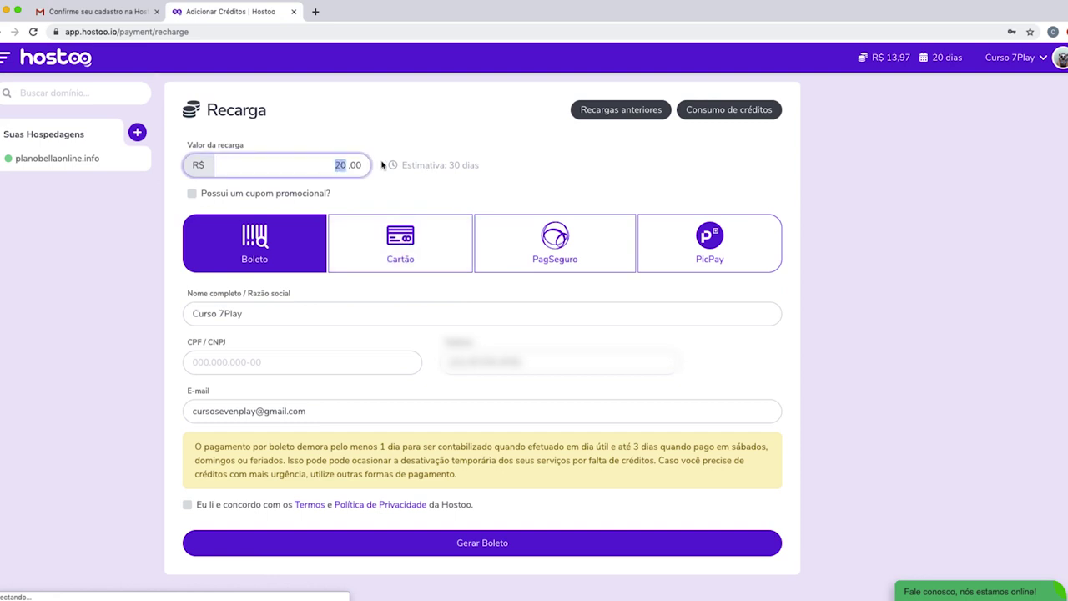
type("15")
left_click(434, 231)
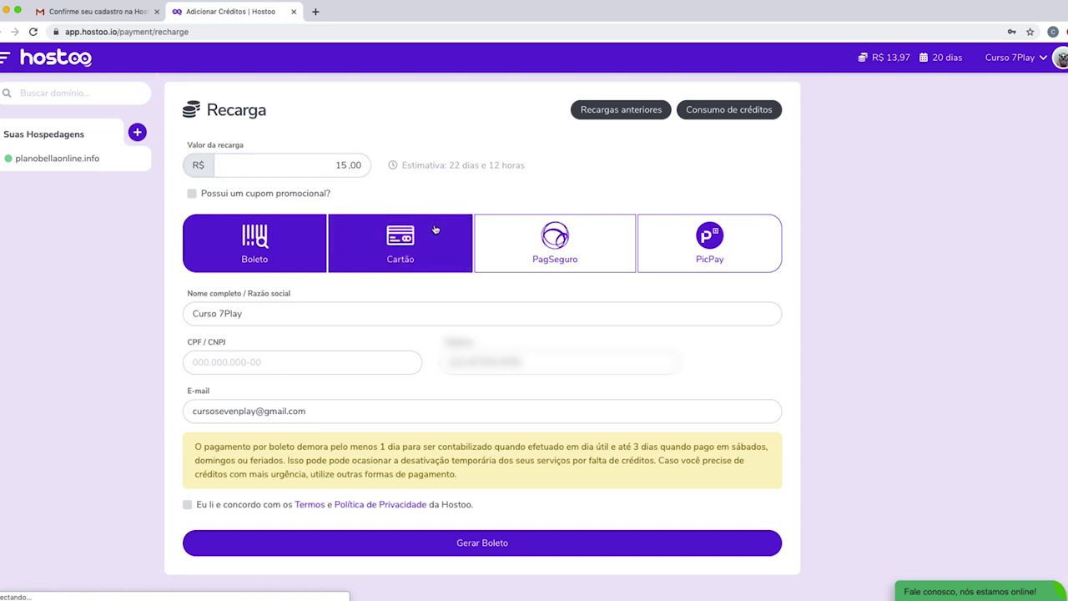
scroll(401, 240, "down", 3)
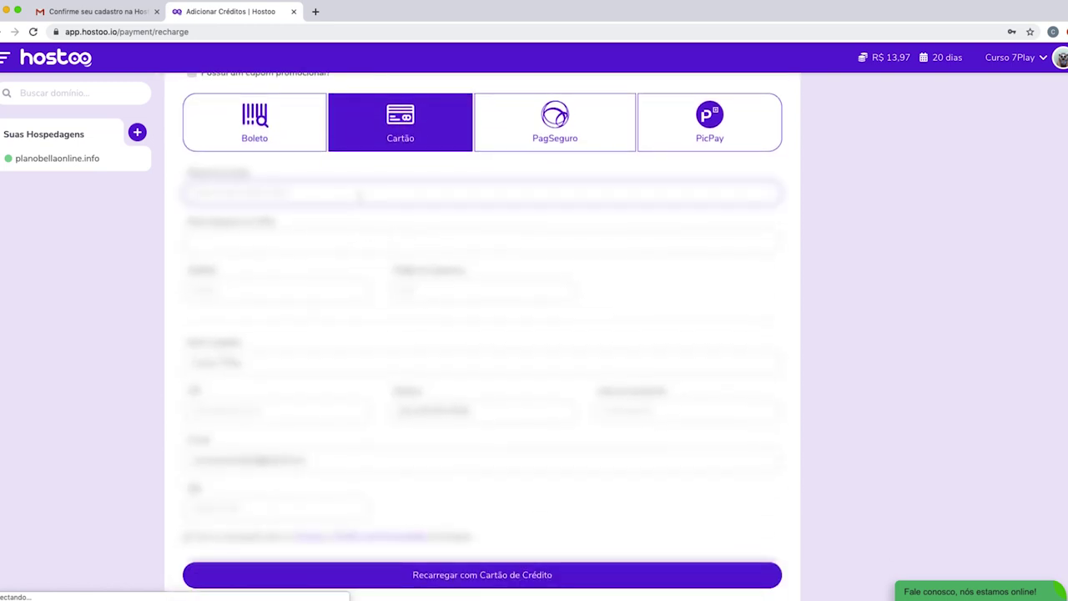
scroll(360, 210, "down", 6)
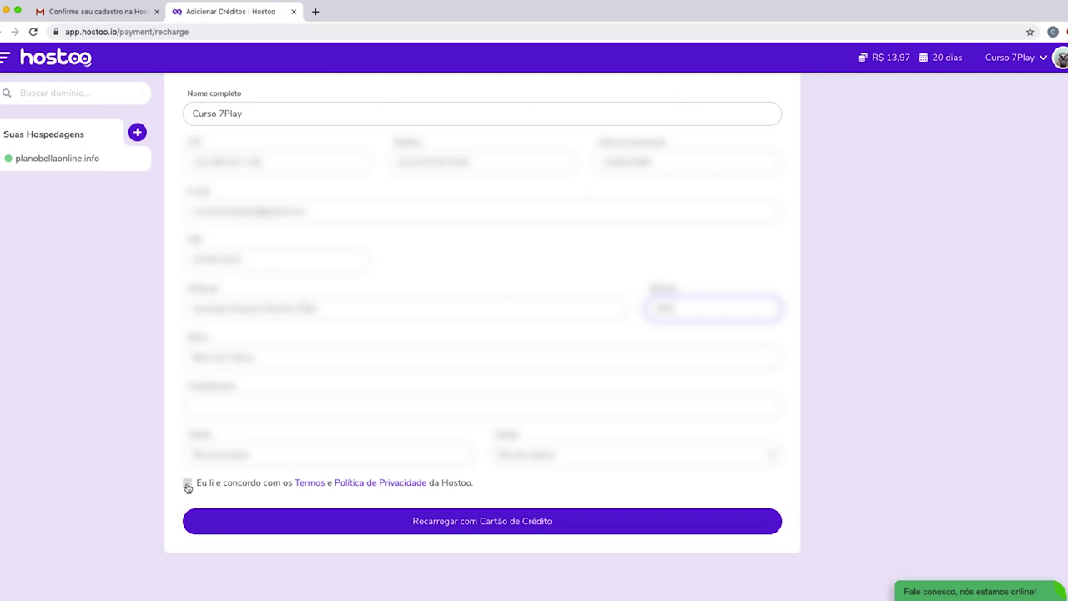
left_click(188, 484)
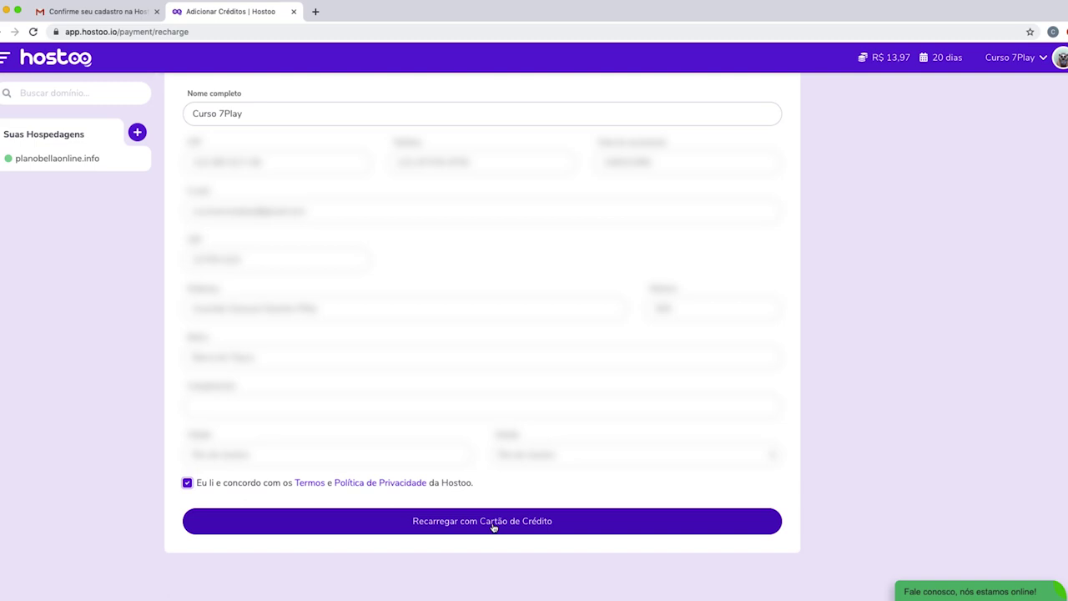
left_click(493, 524)
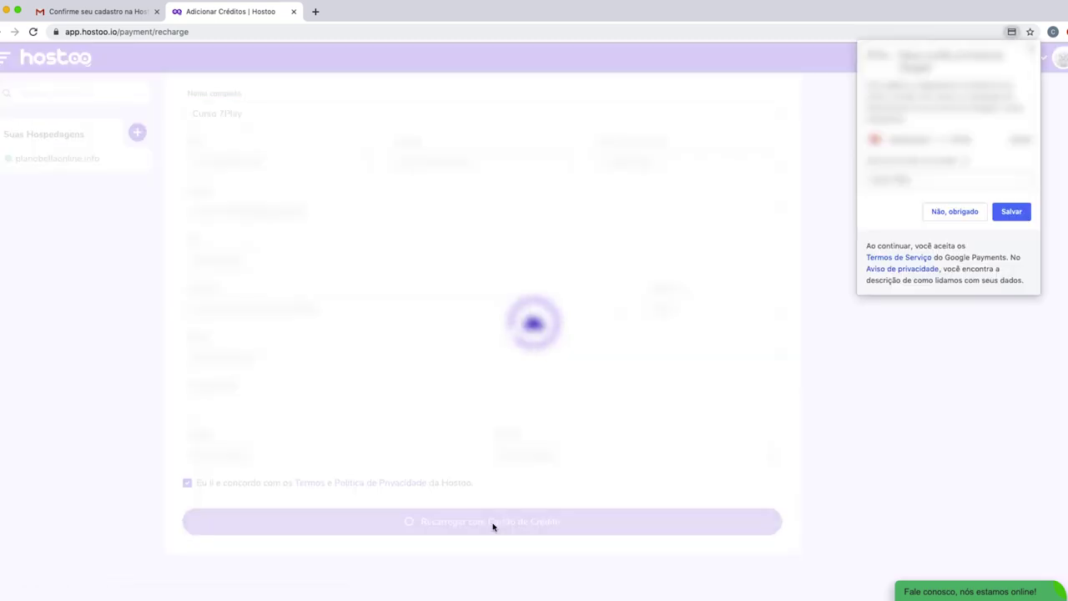
Decline saving the card and change the recharge amount to R$ 20,00.
left_click(944, 212)
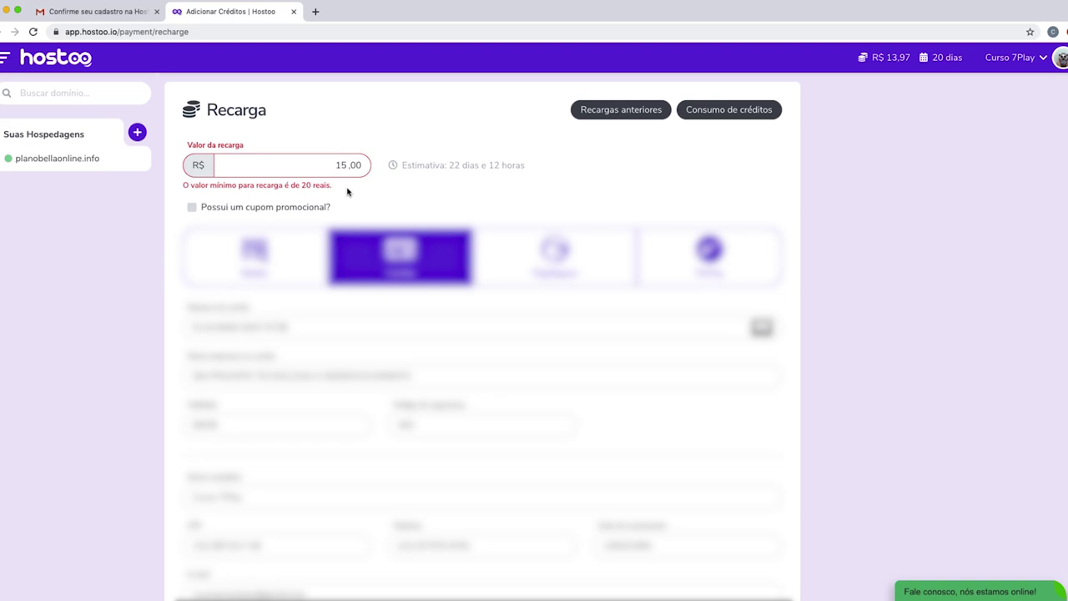
left_click(337, 164)
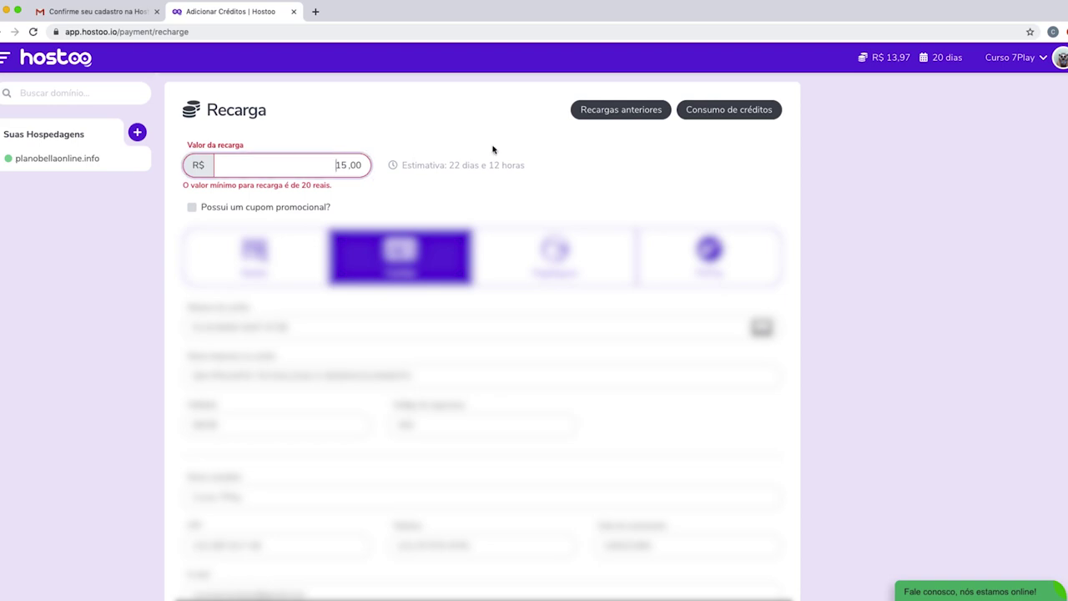
key("BackSpace")
type("20")
scroll(415, 181, "down", 10)
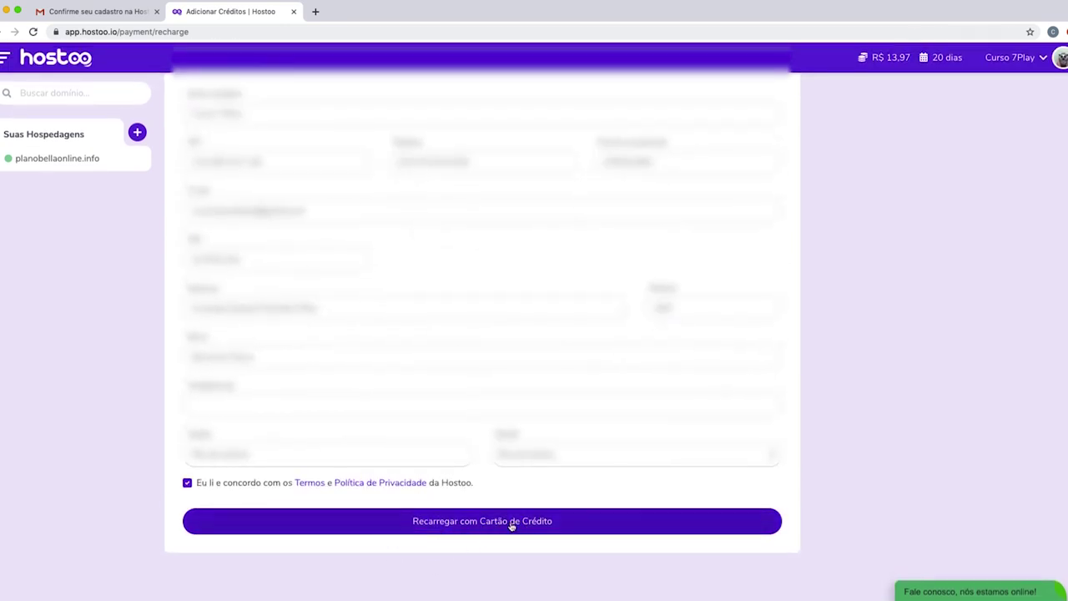
Submit the R$ 20,00 credit-card recharge and switch to the Gmail inbox.
left_click(523, 522)
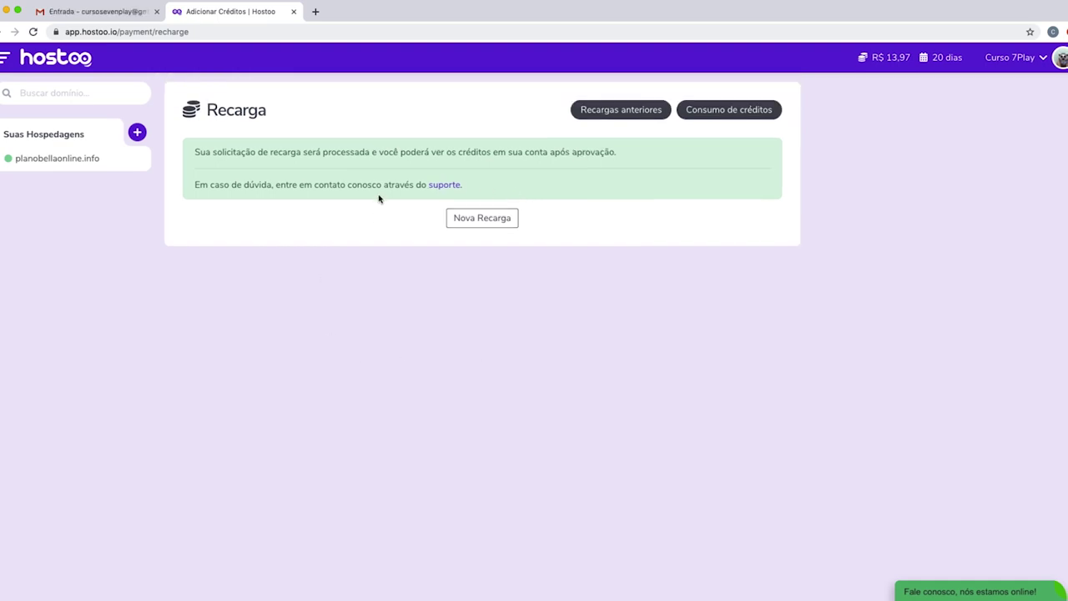
scroll(380, 200, "up", 1)
left_click(93, 17)
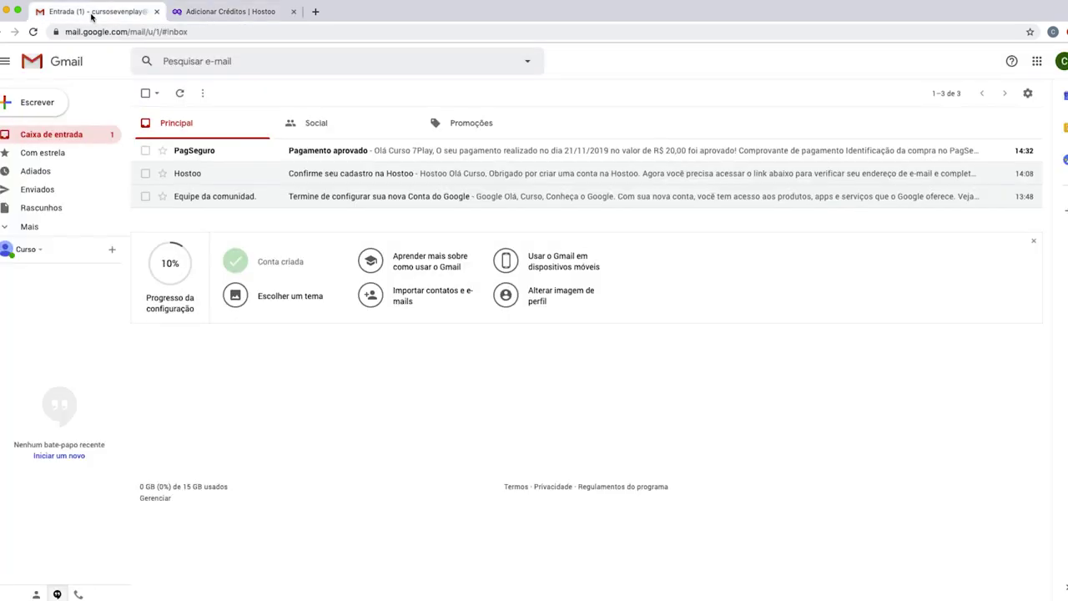
Read the PagSeguro 'Pagamento aprovado' e-mail confirming the R$ 20,00 payment.
left_click(352, 155)
scroll(511, 325, "down", 3)
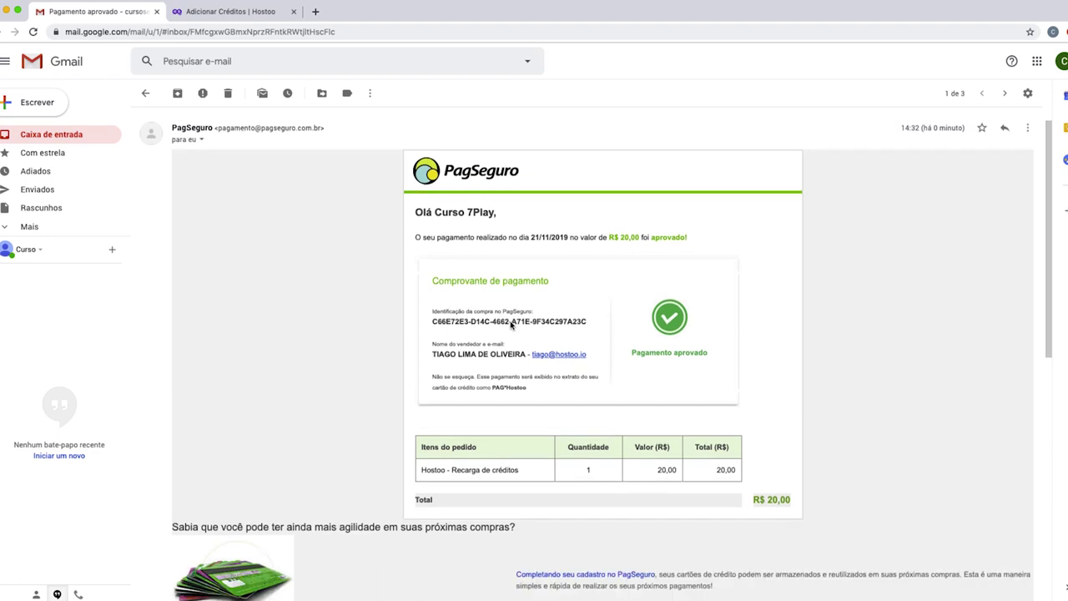
scroll(511, 325, "up", 5)
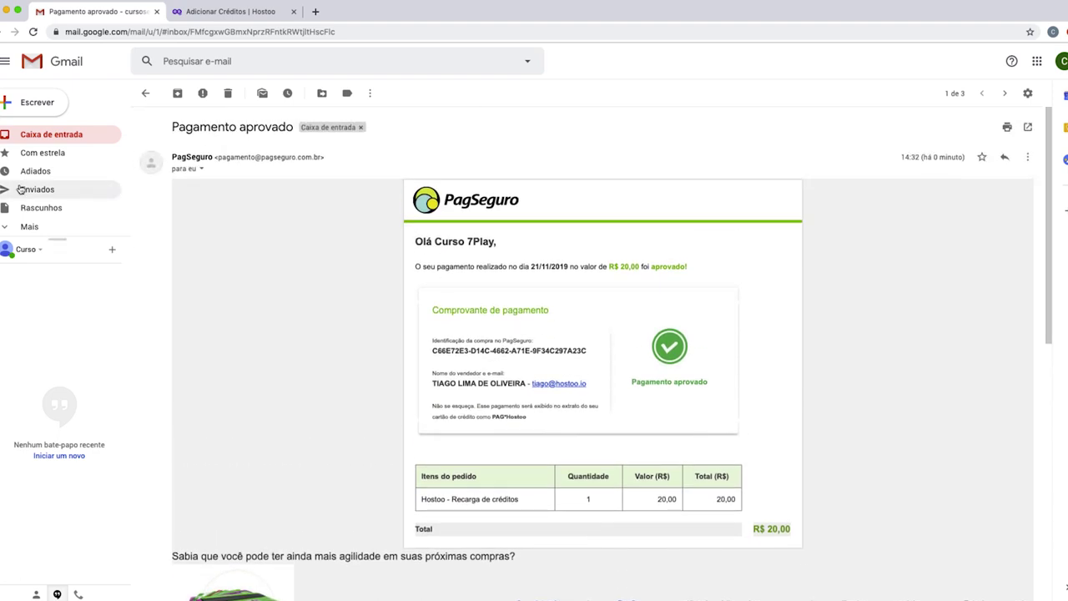
Return to the Hostoo dashboard, now showing R$ 33,97 credit for 50 dias.
left_click(49, 138)
left_click(212, 12)
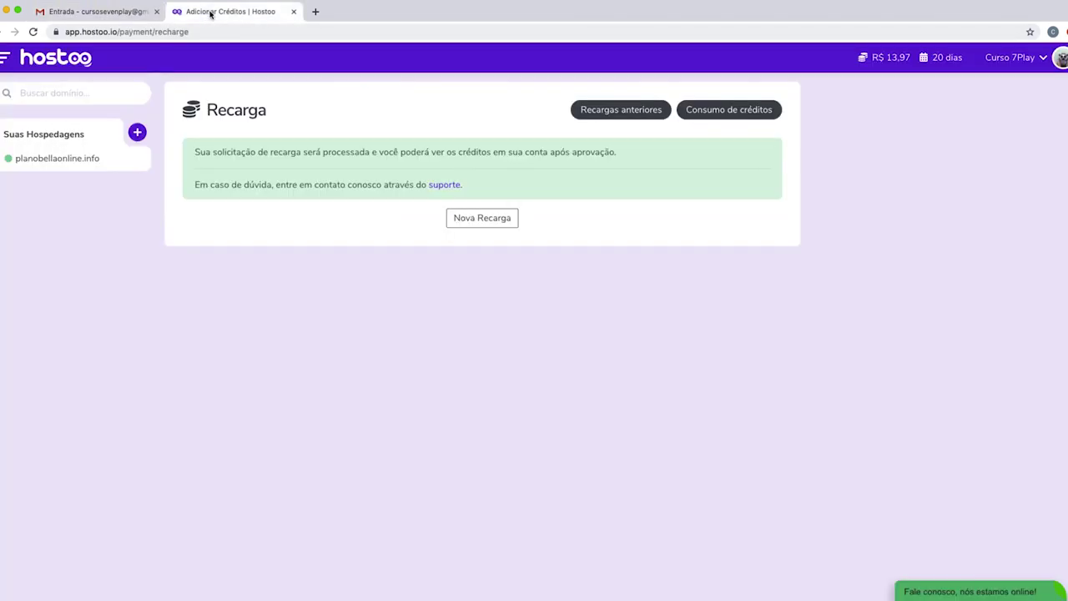
left_click(63, 65)
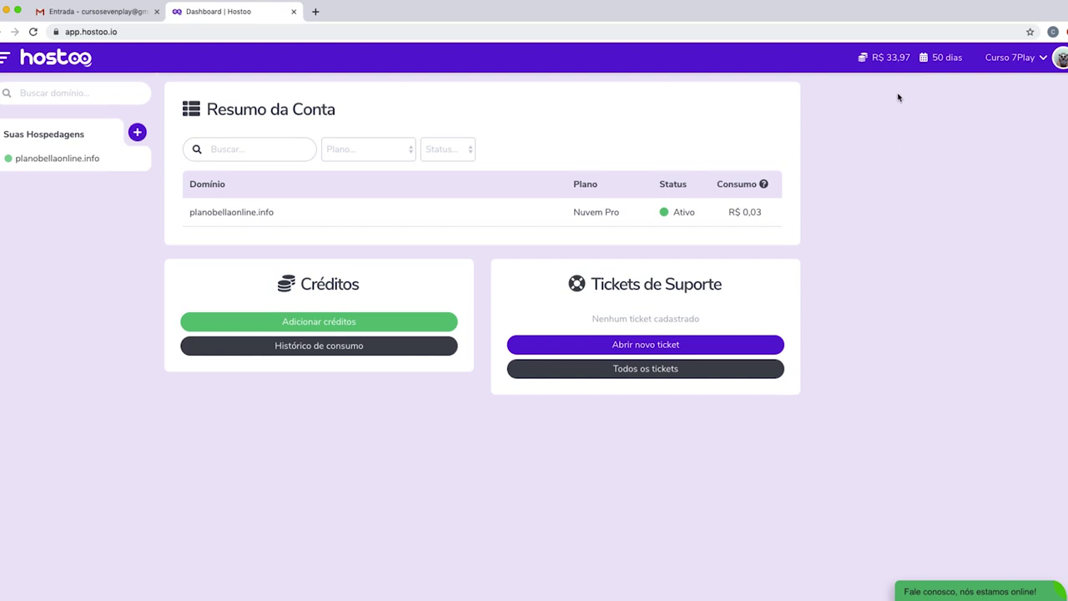
Open the planobellaonline.info hosting from Suas Hospedagens to view its Nuvem Pro plan details.
scroll(151, 288, "down", 1)
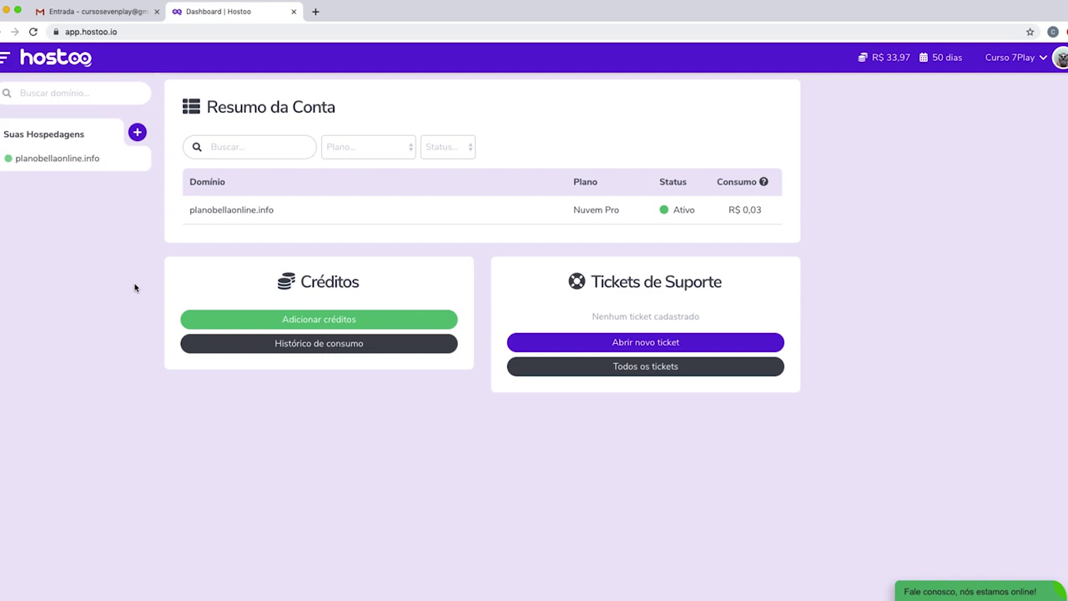
left_click(74, 161)
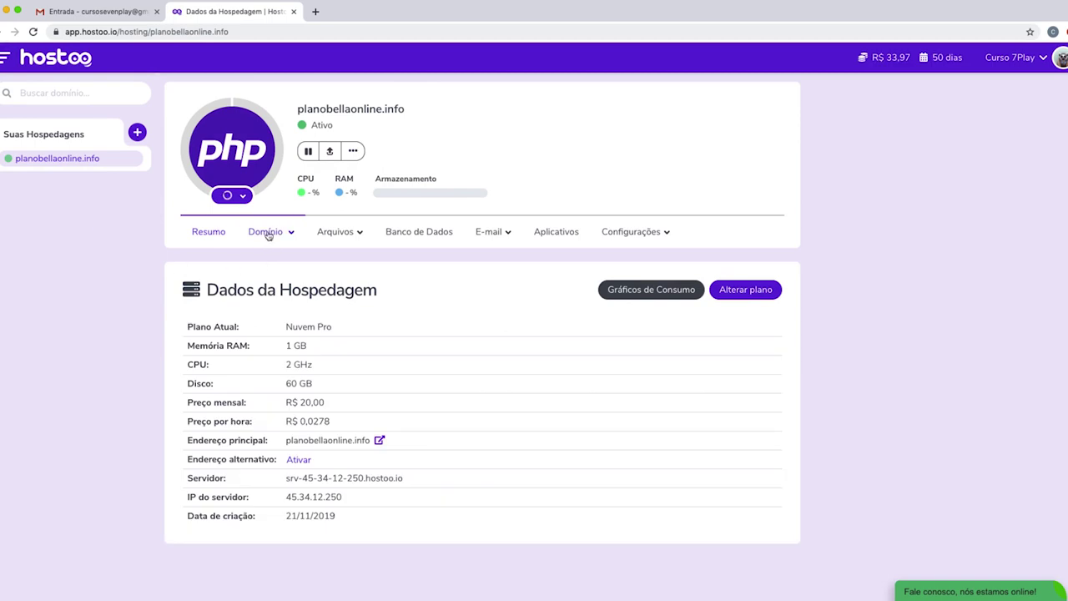
Check the planobellaonline.info domain Status and reopen its Registro de Domínio form.
left_click(267, 234)
left_click(264, 257)
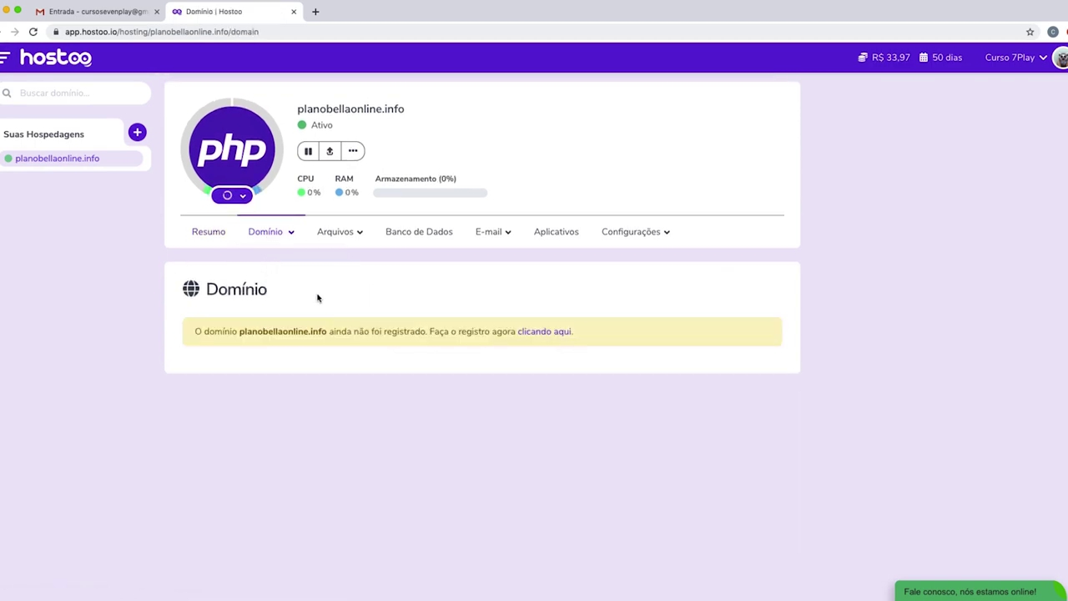
left_click(543, 333)
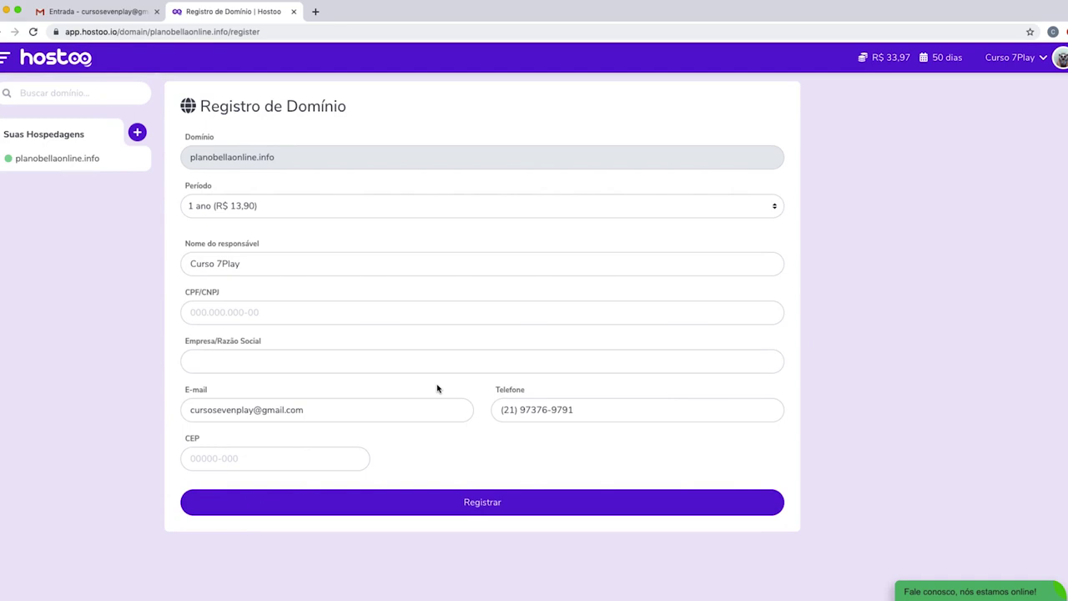
Fill in the registrant's CPF/CNPJ and retype the CEP postcode.
left_click(348, 313)
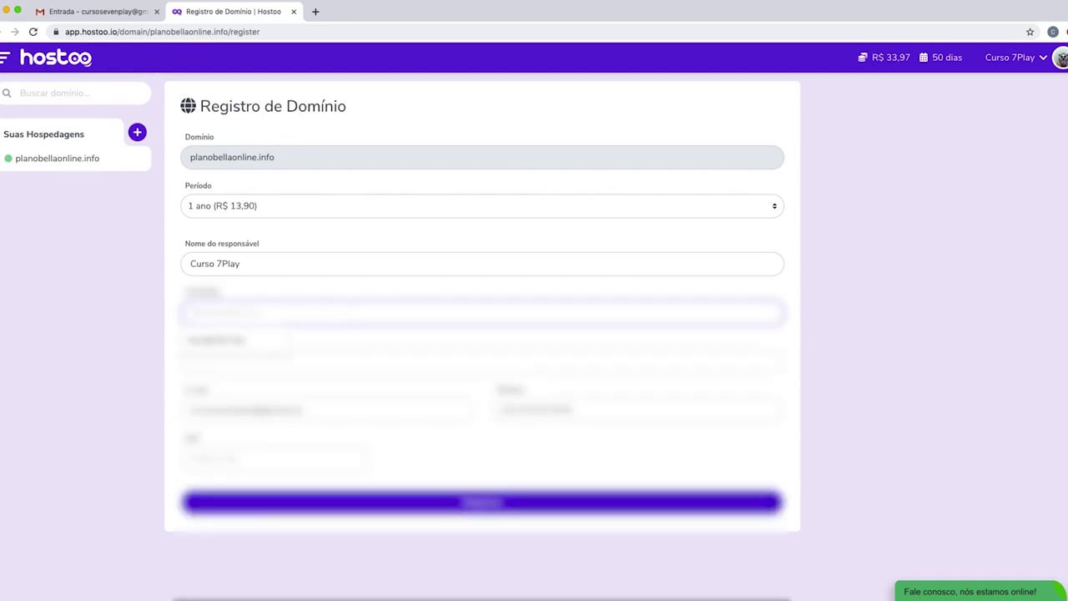
type("12345678")
type("90")
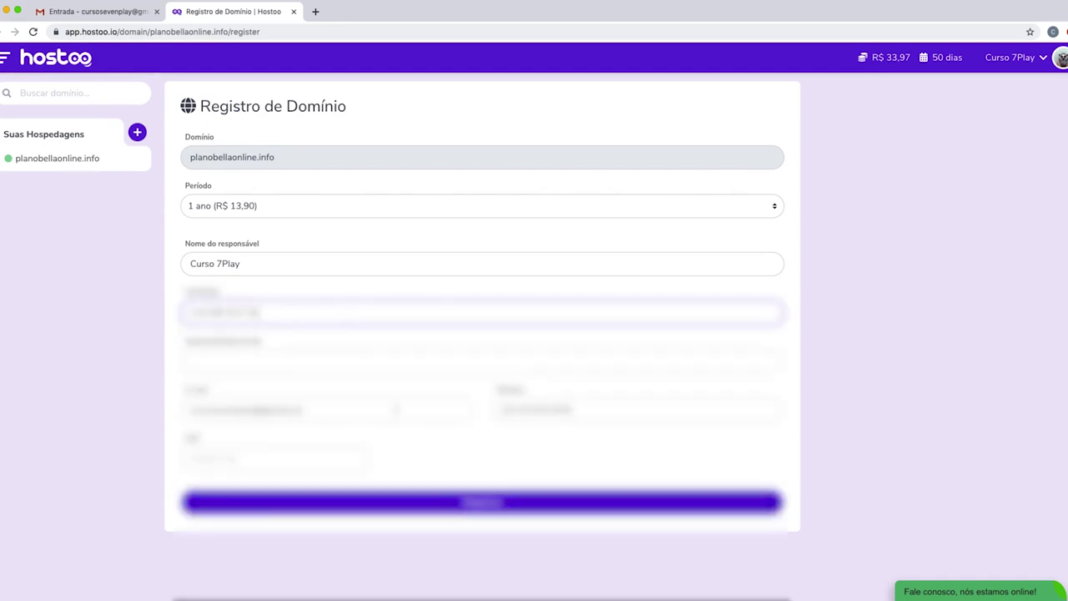
left_click(242, 457)
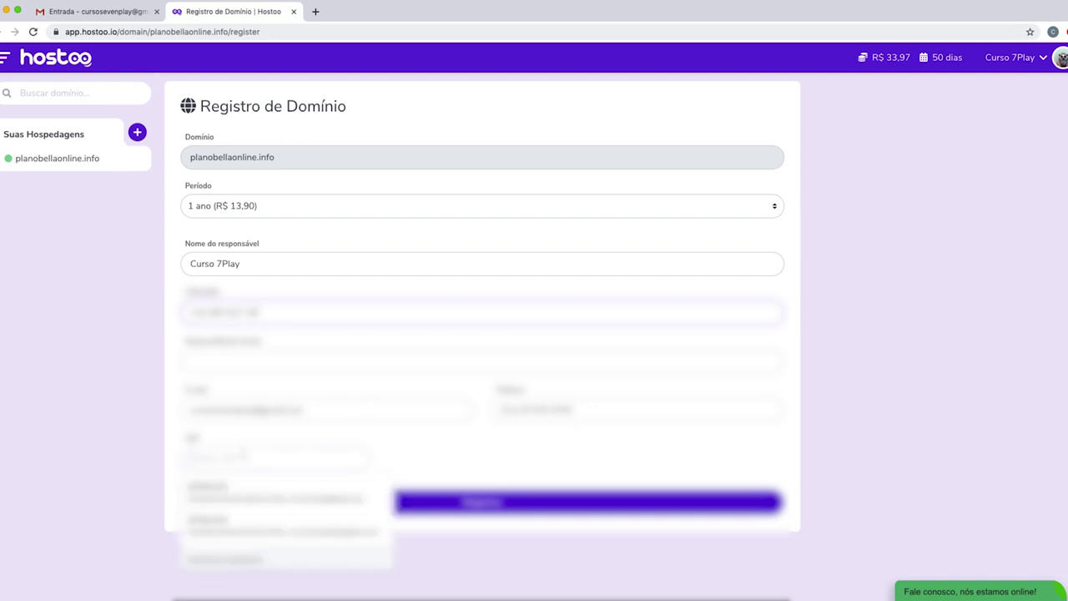
type("12345678")
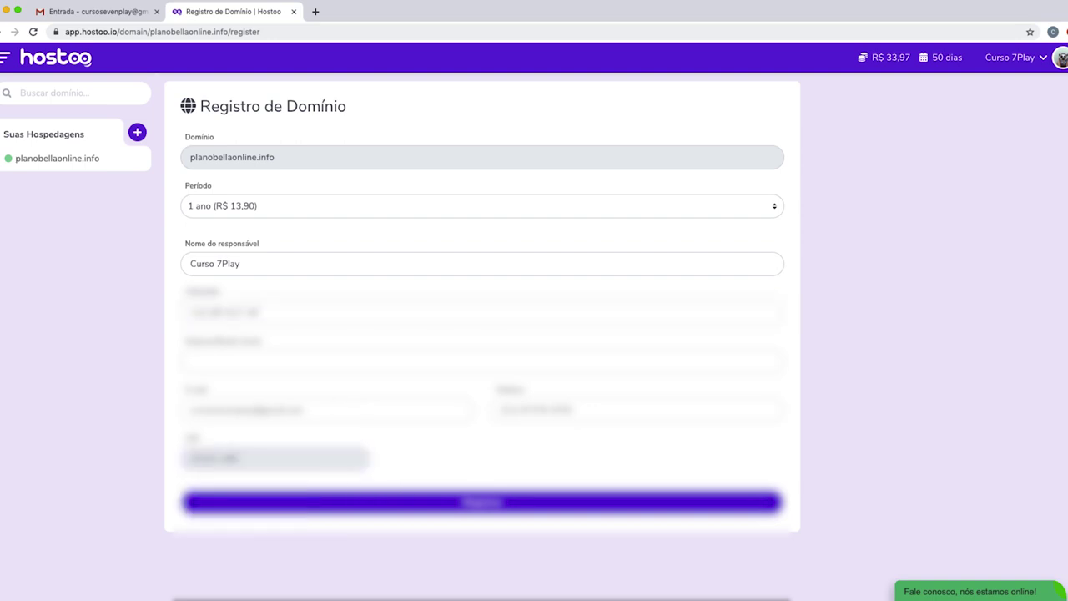
key("ctrl+a")
type("1234")
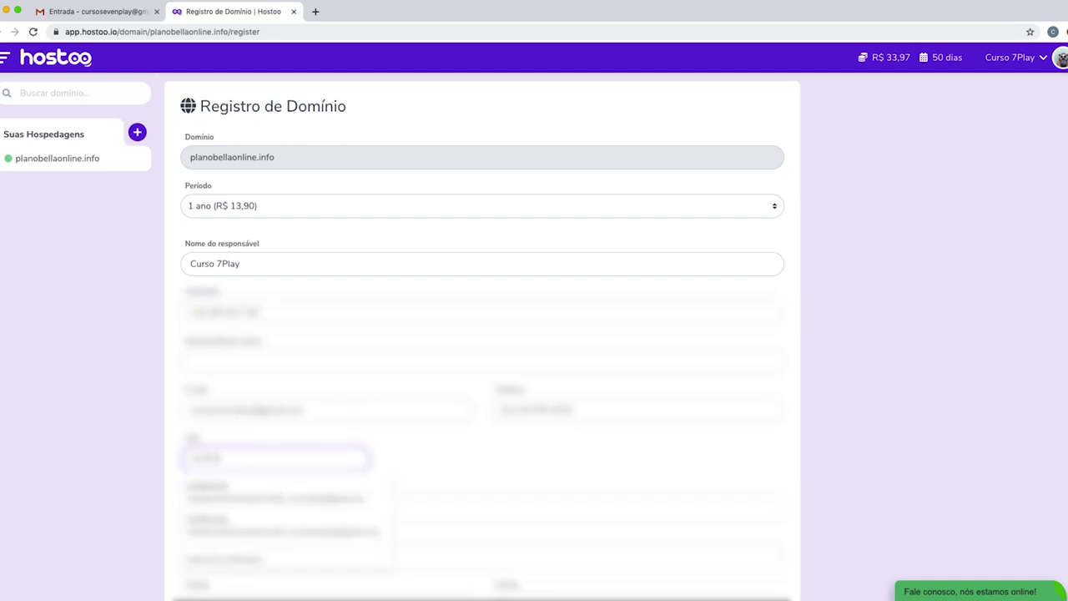
type("5678")
scroll(534, 563, "down", 3)
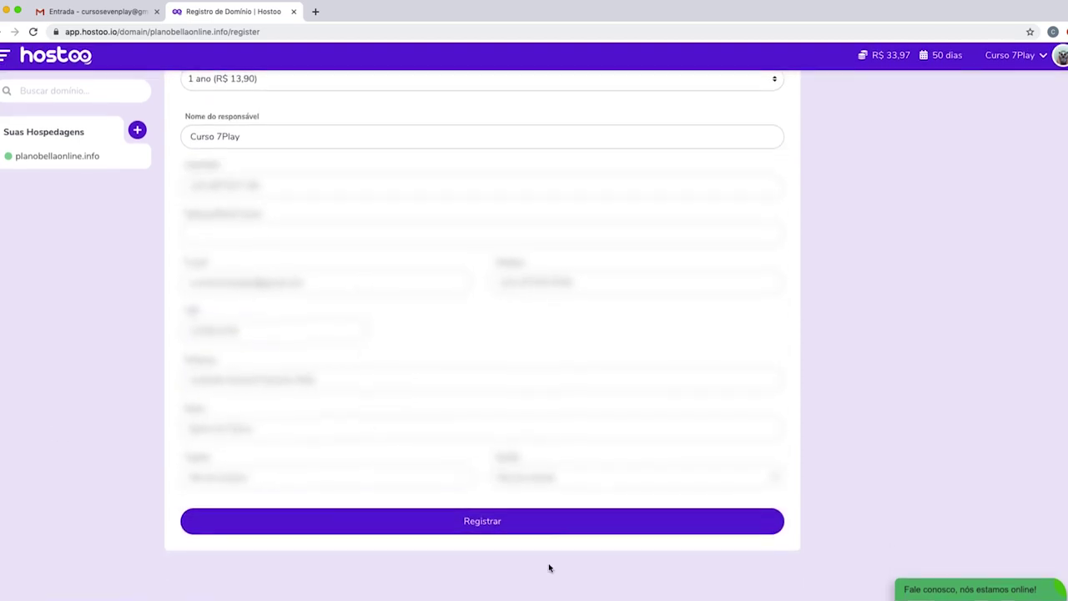
Submit the 1 ano registration with the account password, which returns a refresh-and-retry error.
left_click(479, 523)
left_click(285, 531)
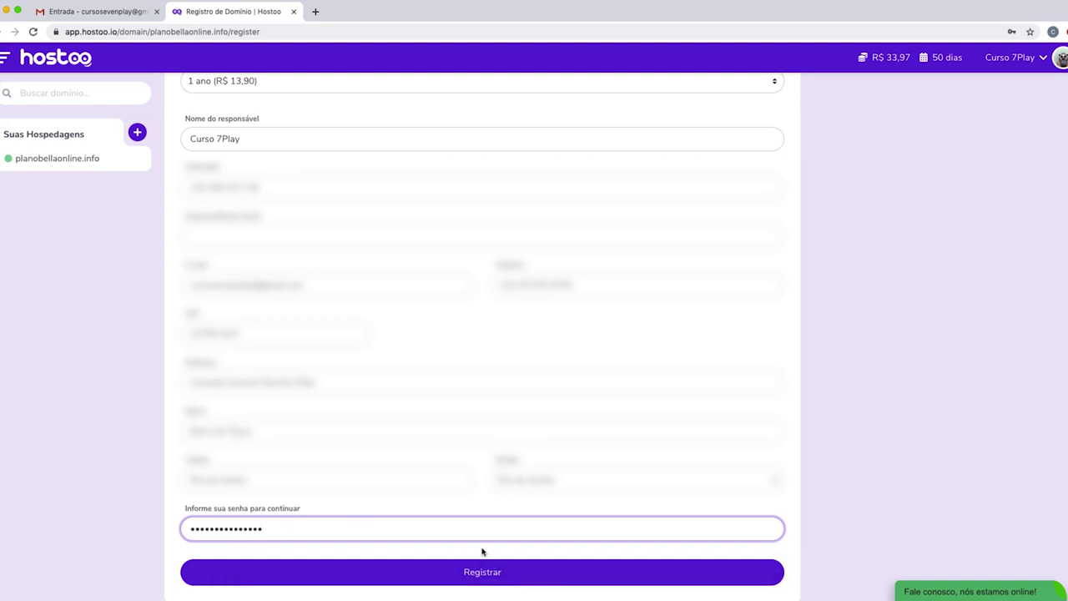
left_click(484, 574)
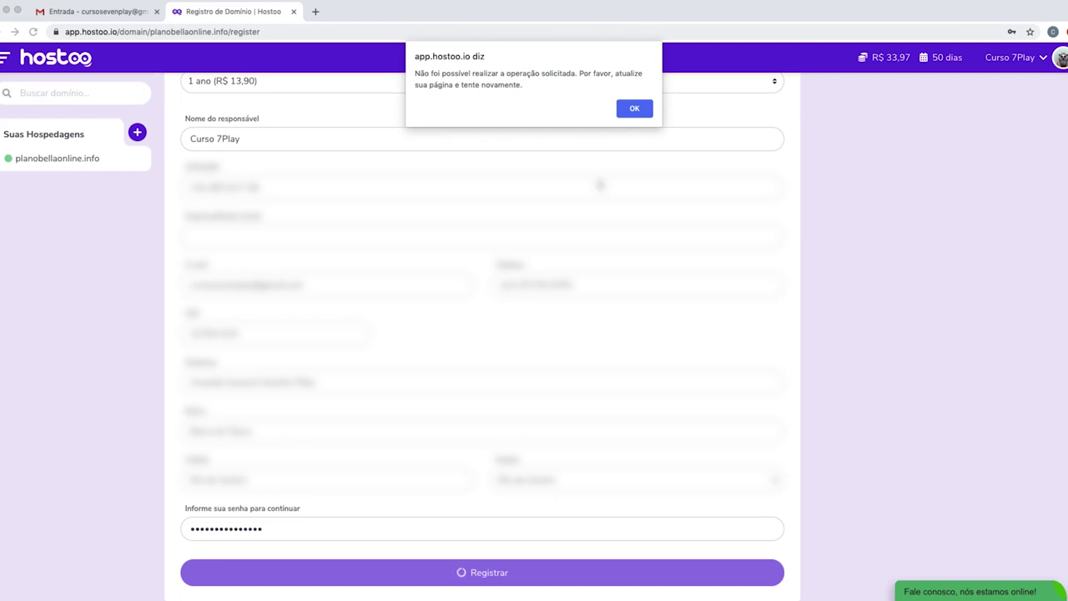
Dismiss the failure alert, reload, and reopen planobellaonline.info hosting, with the balance at R$ 20,07.
left_click(634, 108)
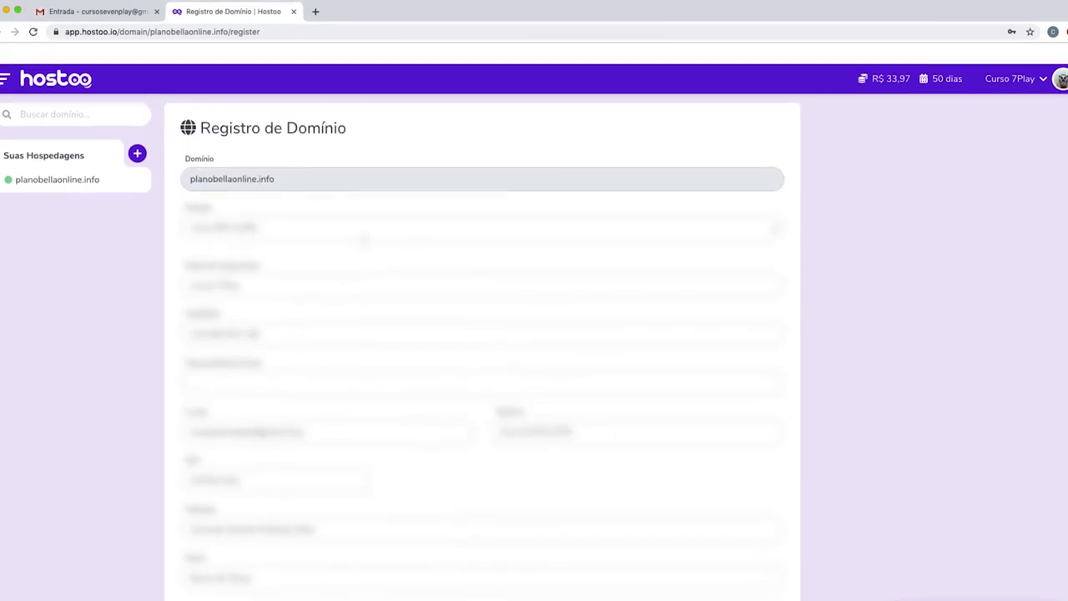
left_click(34, 32)
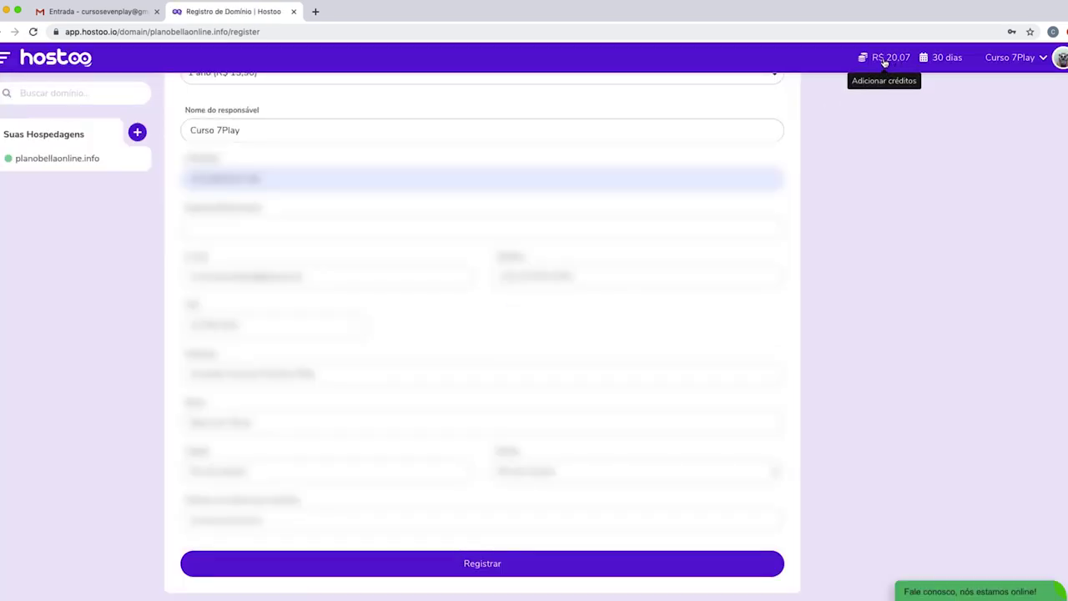
scroll(534, 210, "up", 3)
left_click(72, 159)
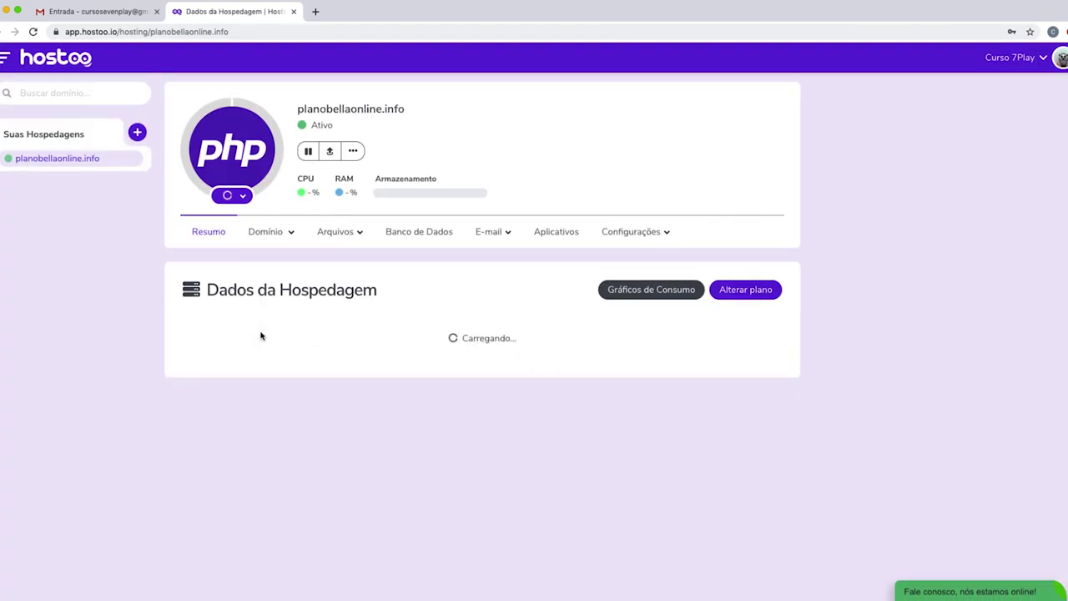
Show the Domínio Status page for planobellaonline.info and review its ns1/ns2.hostoo.io DNS table.
left_click(266, 232)
left_click(264, 261)
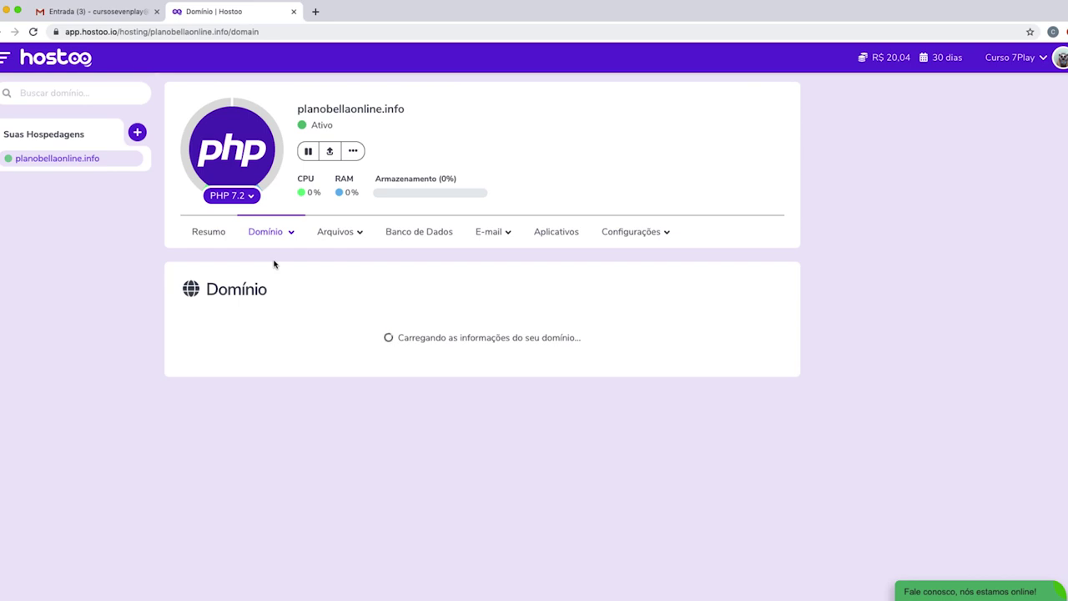
left_click_drag(235, 327, 401, 333)
left_click(421, 332)
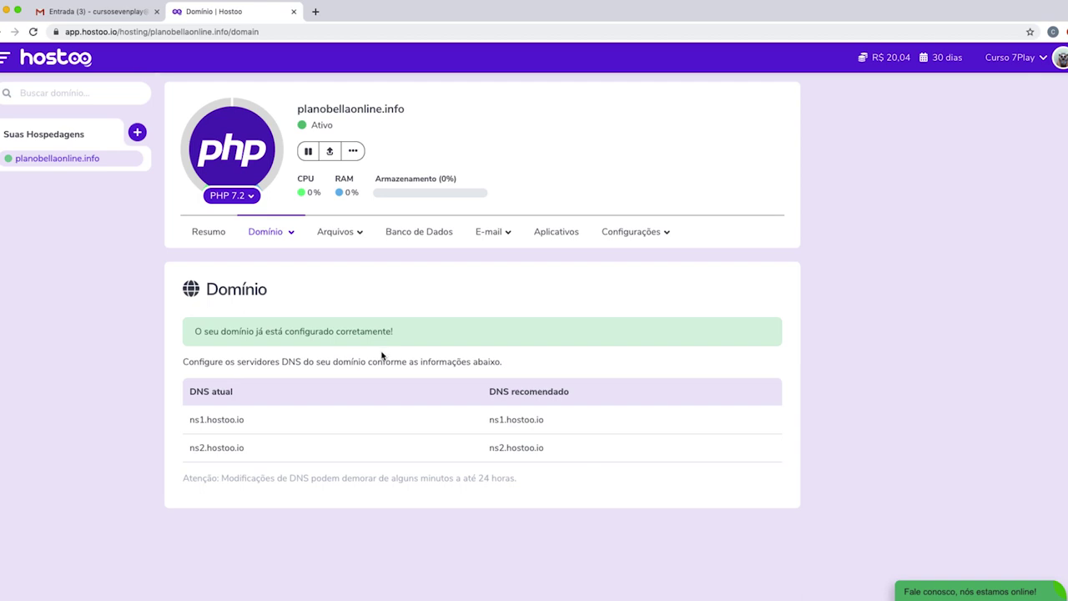
scroll(493, 254, "down", 1)
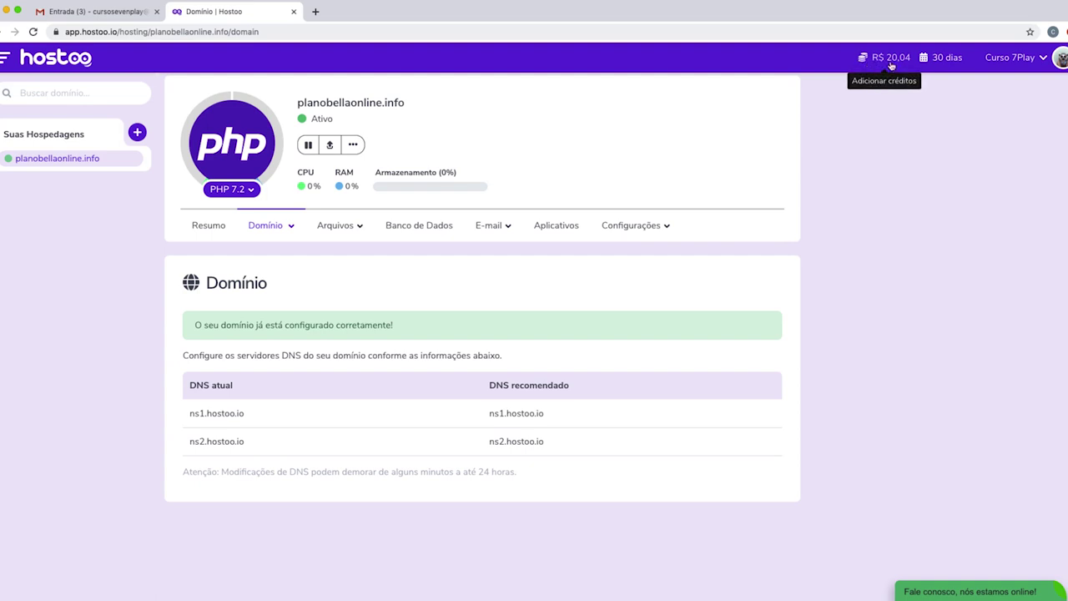
scroll(894, 245, "up", 1)
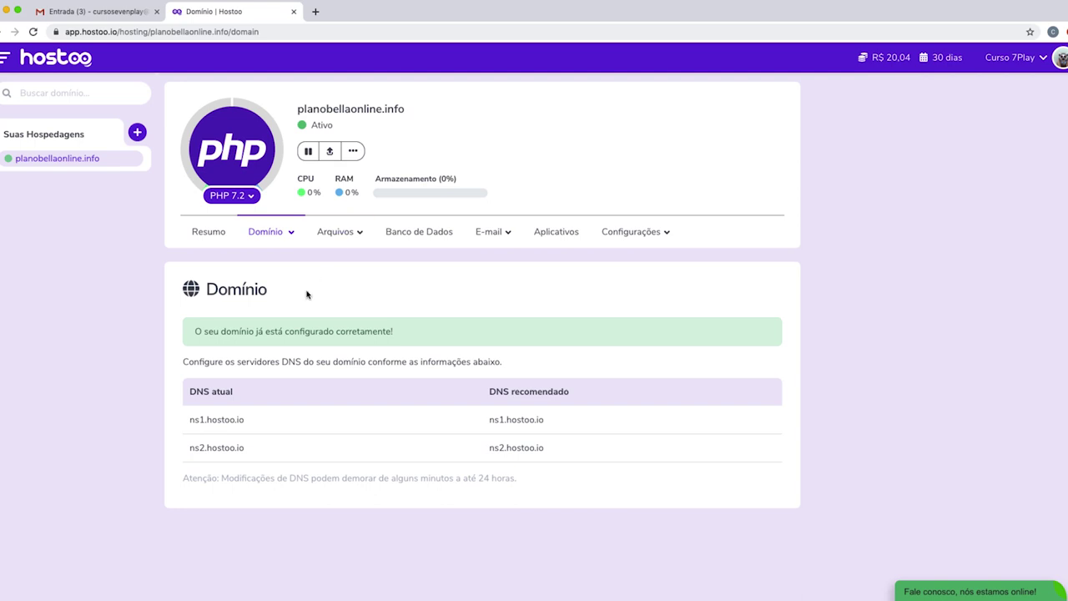
Highlight the green 'configurado corretamente' notice several times to point it out.
left_click_drag(194, 332, 414, 336)
left_click(410, 336)
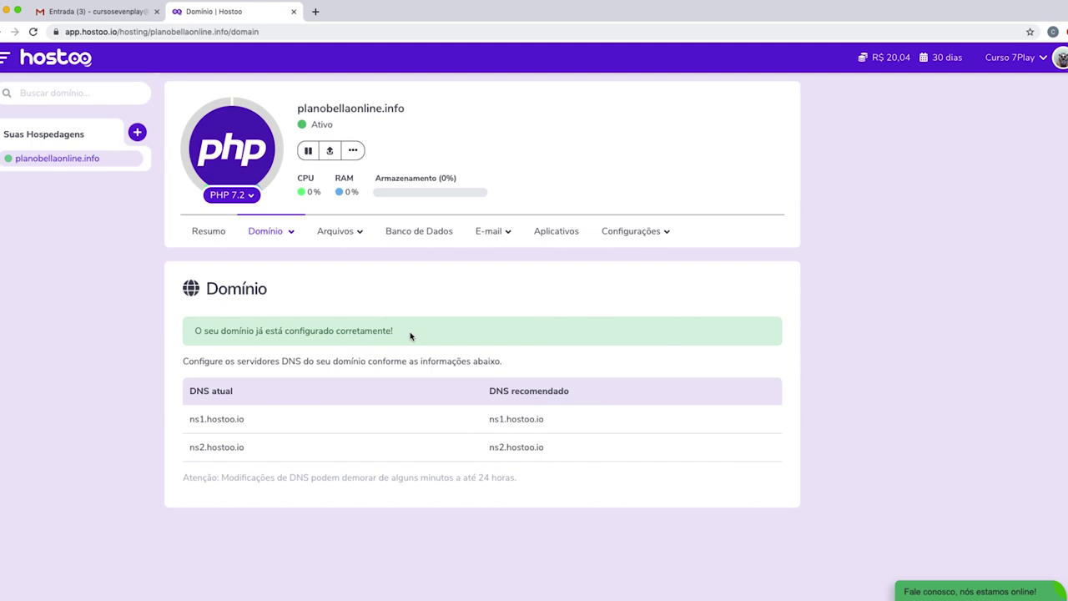
scroll(412, 338, "down", 1)
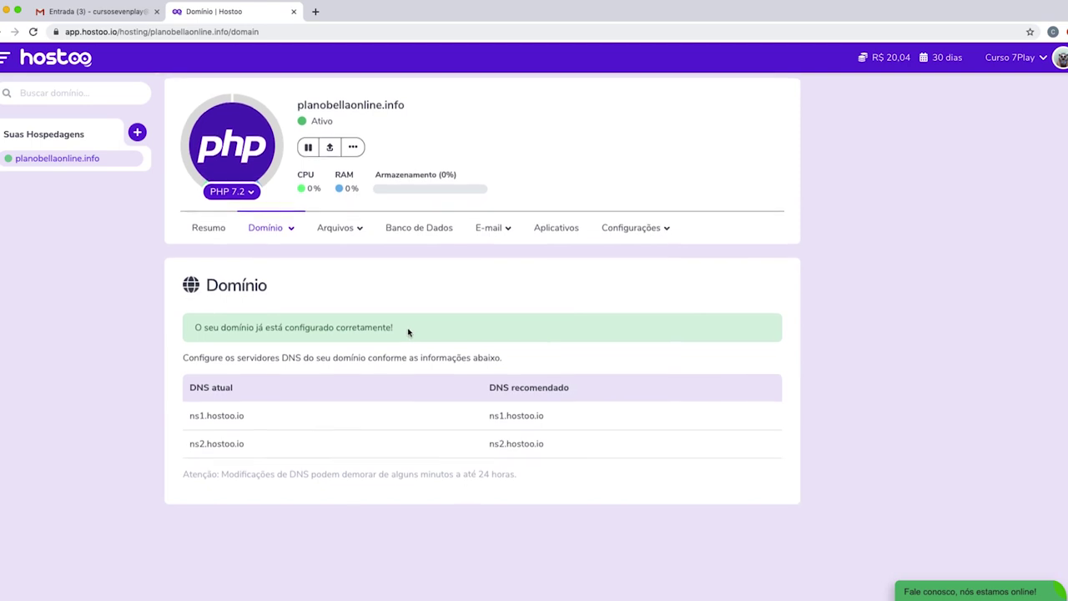
scroll(407, 328, "up", 1)
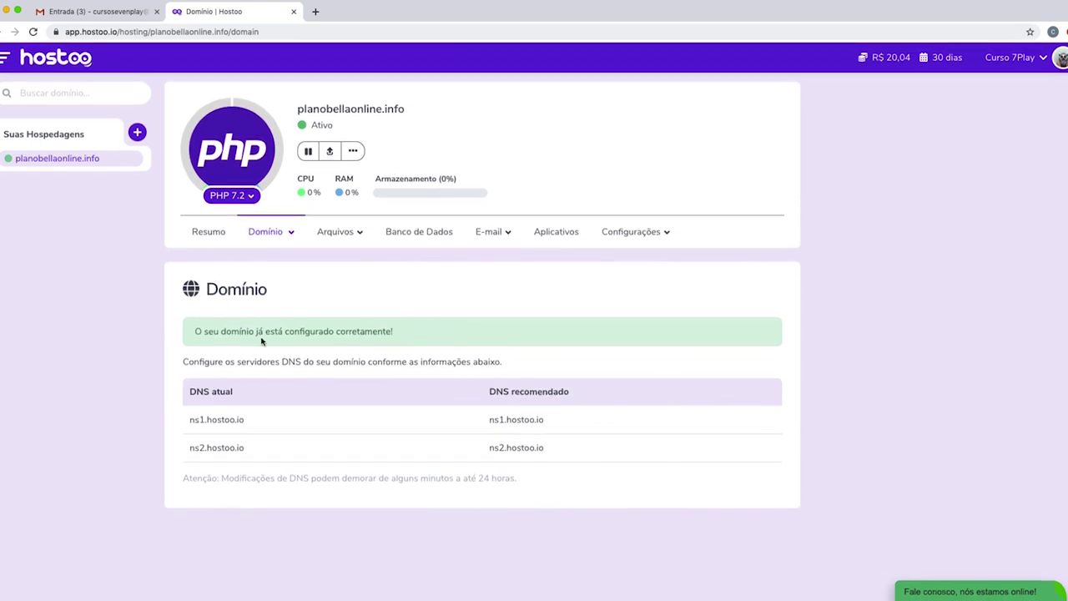
left_click_drag(198, 332, 392, 334)
left_click(399, 337)
left_click_drag(193, 334, 359, 331)
left_click(401, 333)
Return to the Hostoo account summary dashboard, then switch to the Gmail inbox.
left_click(67, 60)
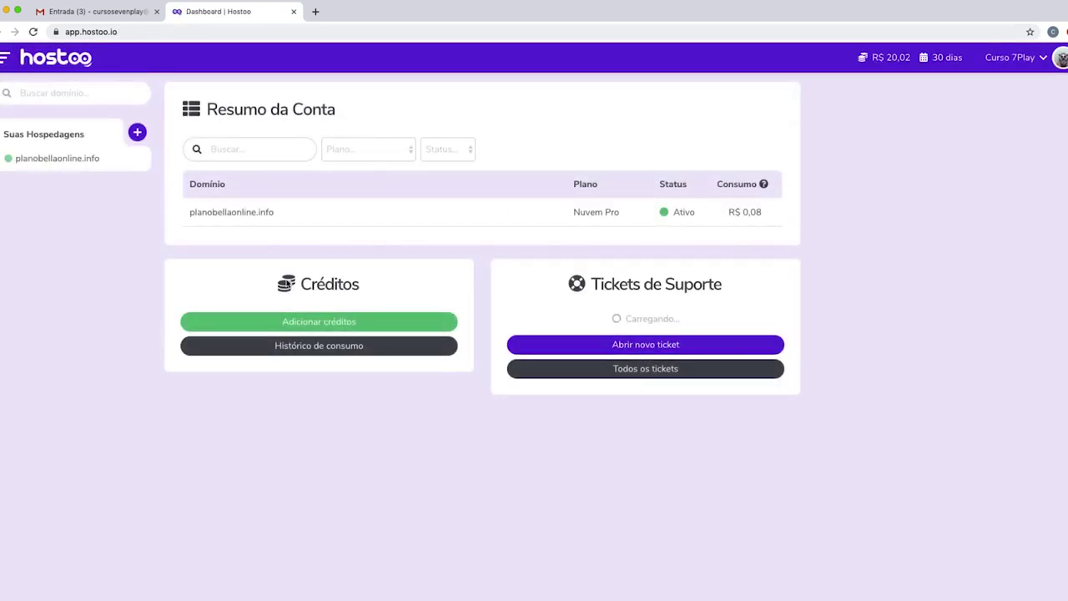
left_click(92, 11)
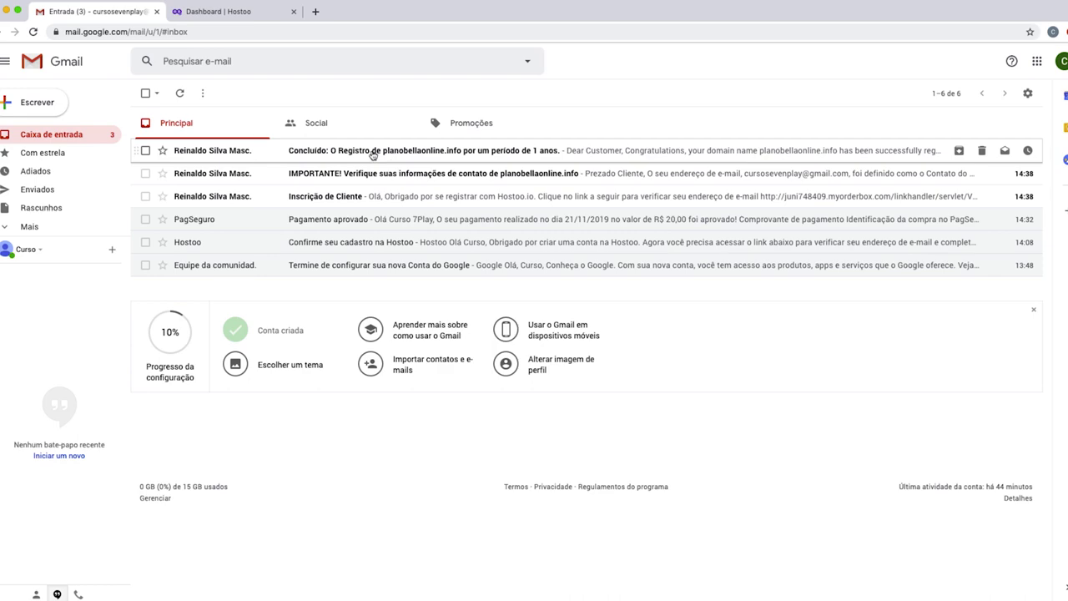
Read the Concluído, IMPORTANTE! and Inscrição de Cliente emails, then go back to the Hostoo dashboard.
left_click(472, 153)
scroll(448, 260, "down", 10)
scroll(448, 260, "up", 10)
left_click(47, 135)
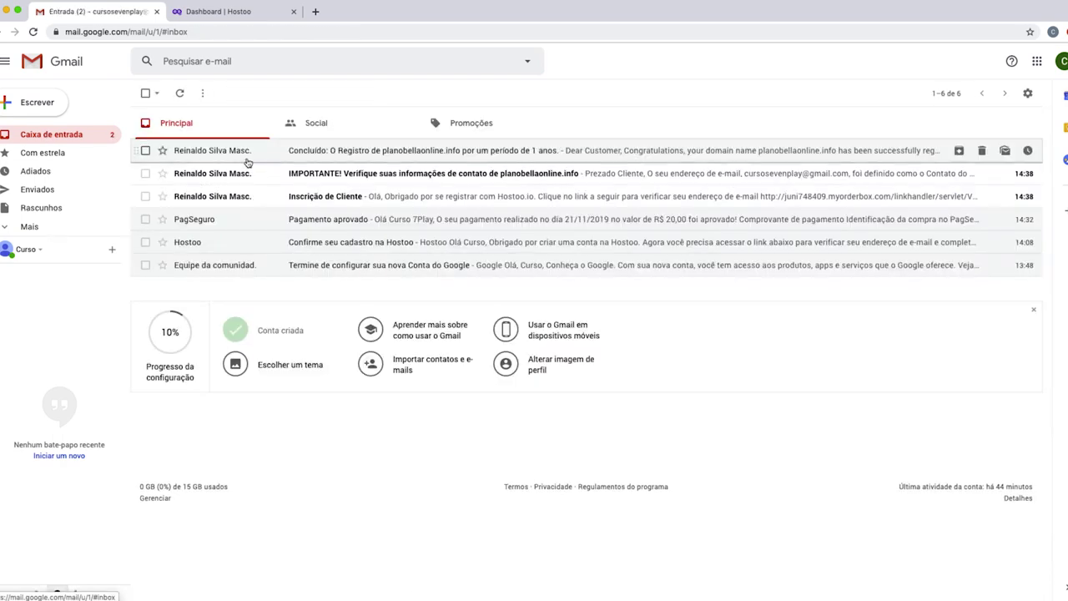
left_click(366, 177)
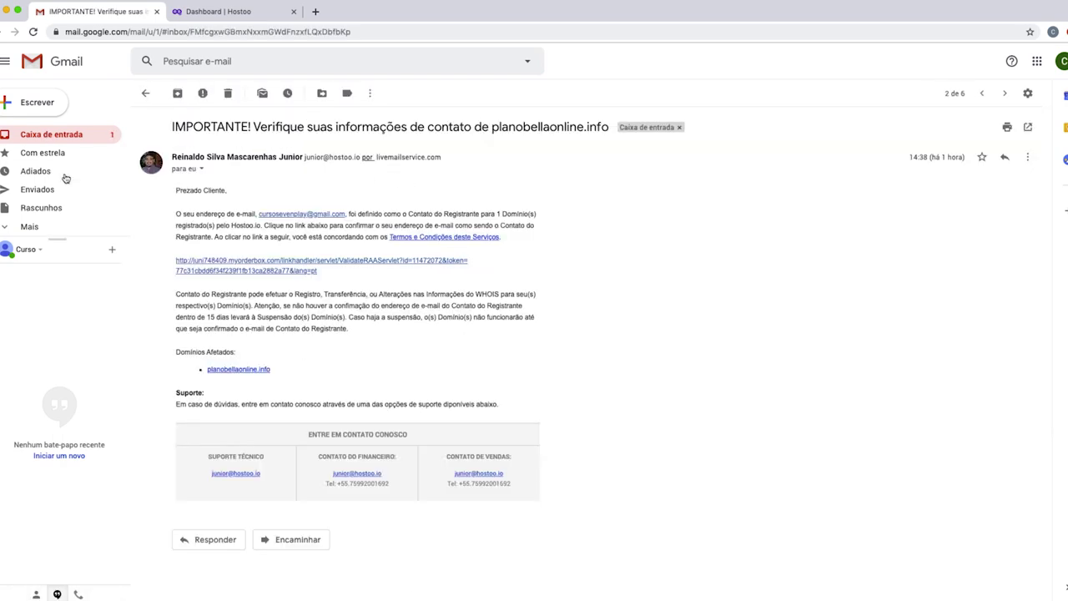
left_click(60, 136)
left_click(294, 197)
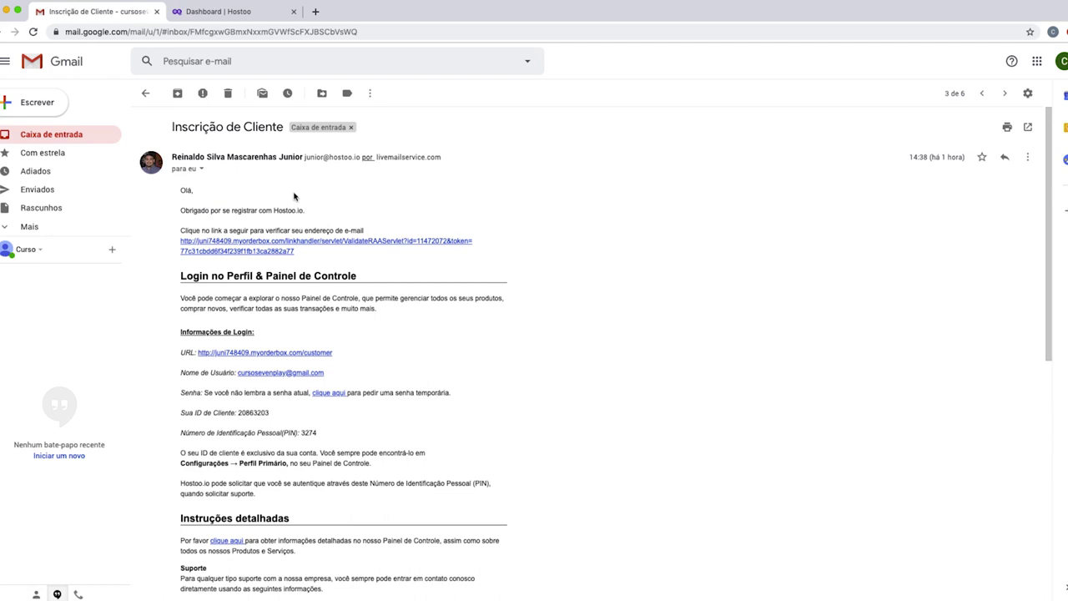
left_click(64, 137)
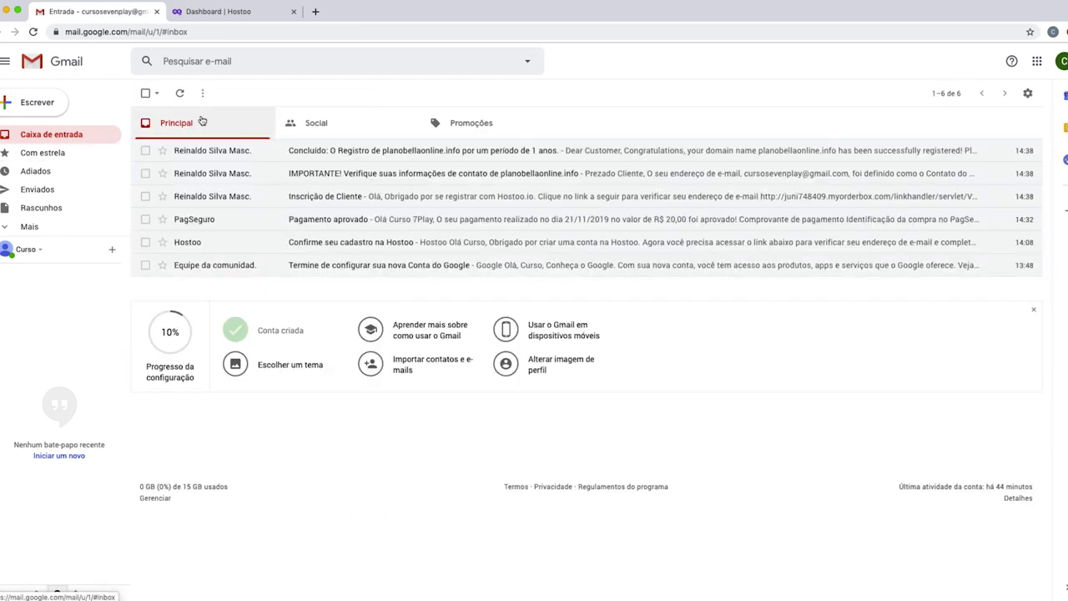
left_click(224, 13)
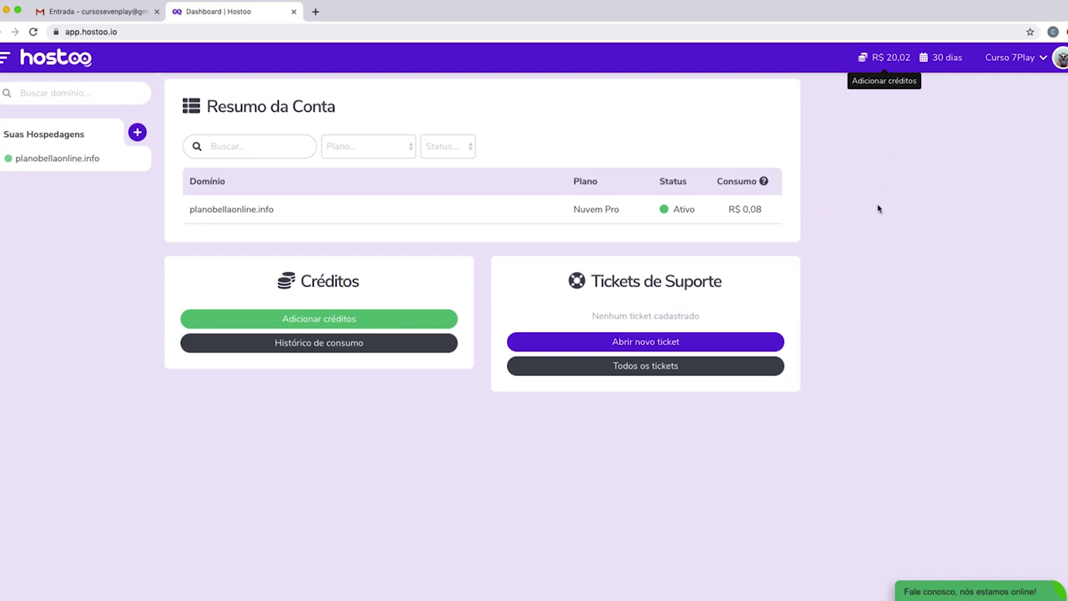
Open planobellaonline.info from the sidebar and show its Domínio Status page again.
left_click(63, 163)
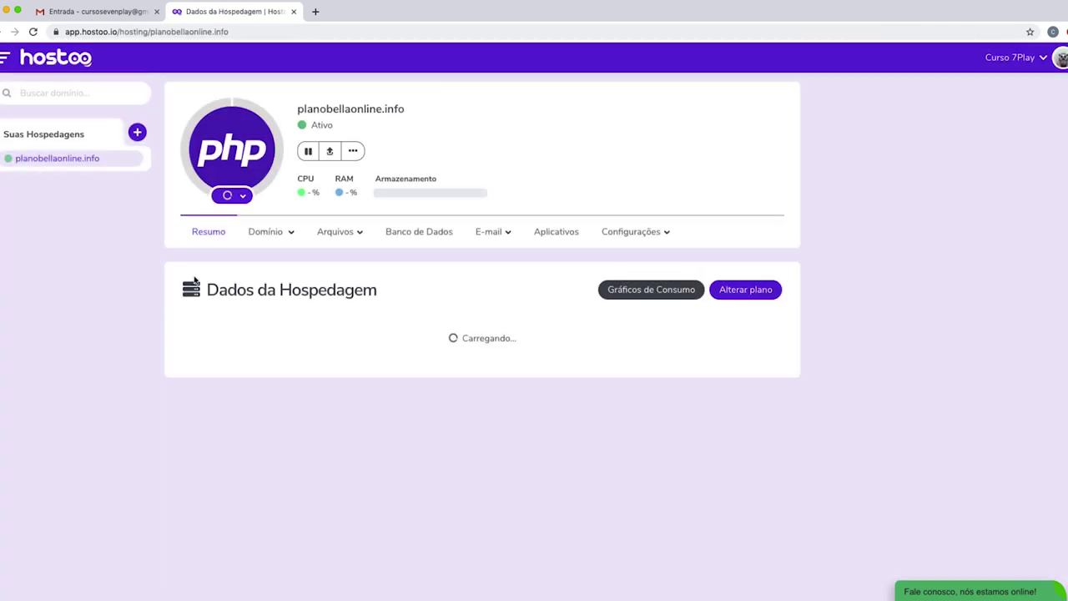
left_click(281, 233)
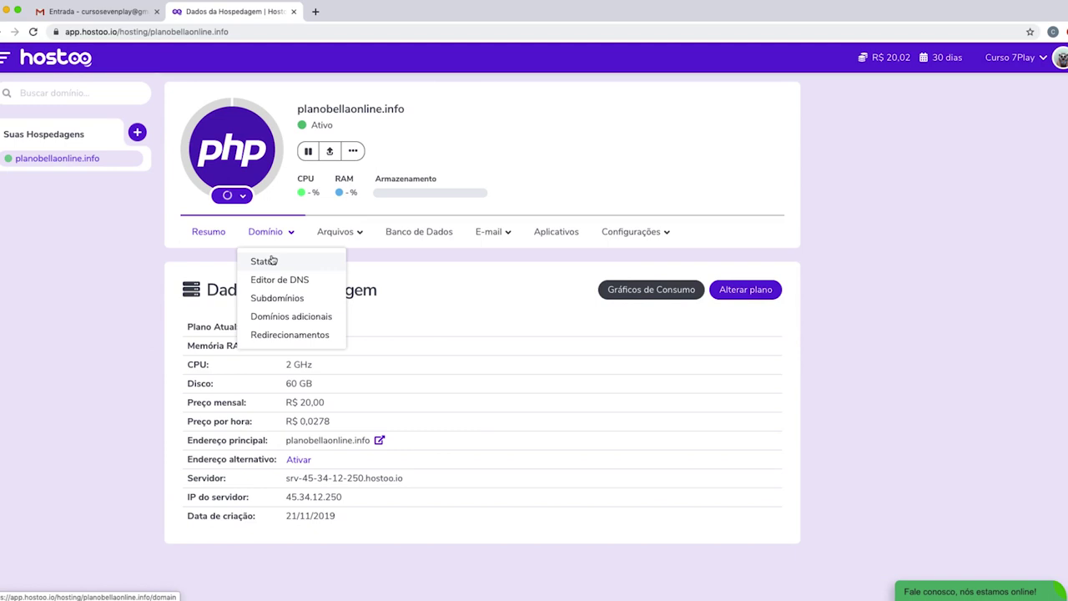
left_click(270, 262)
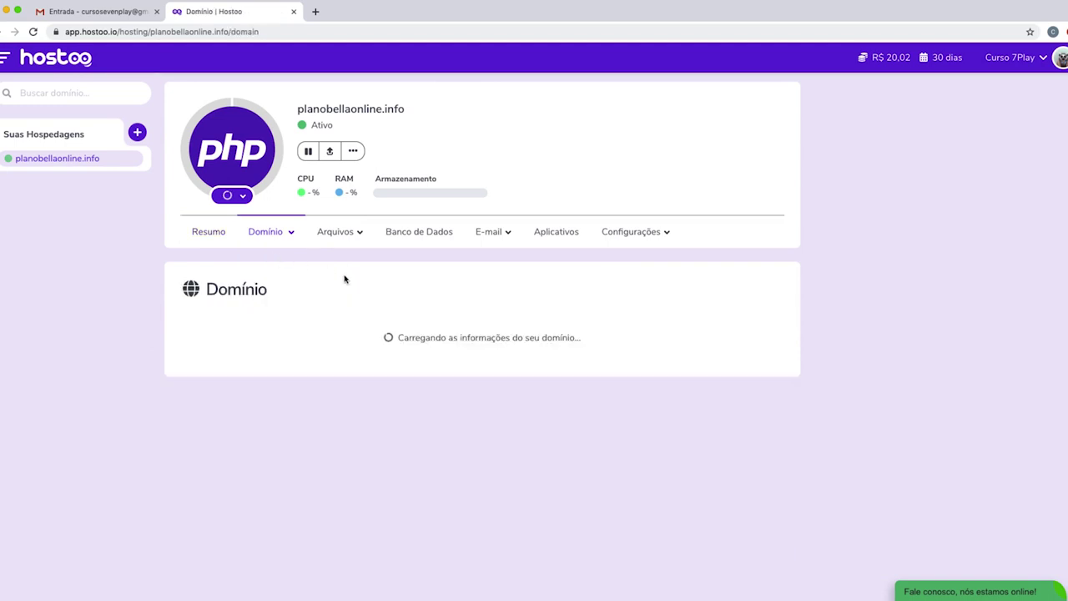